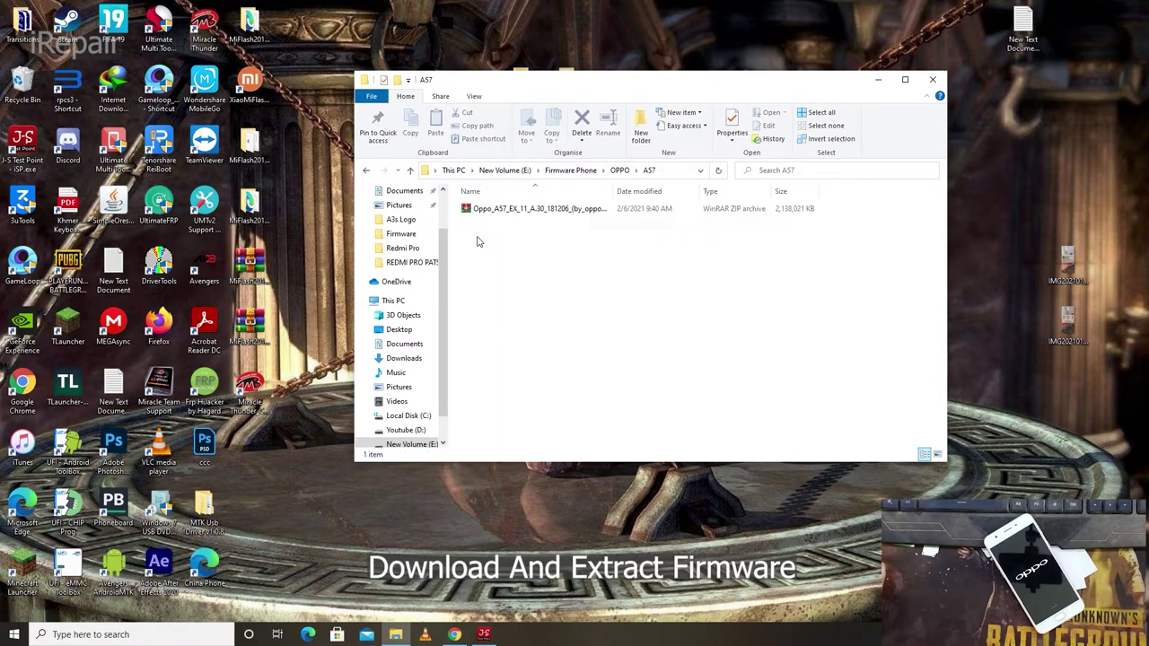
Extract the Oppo_A57_EX_11_A.30_181206 ZIP archive directly into the current A57 folder.
left_click(513, 211)
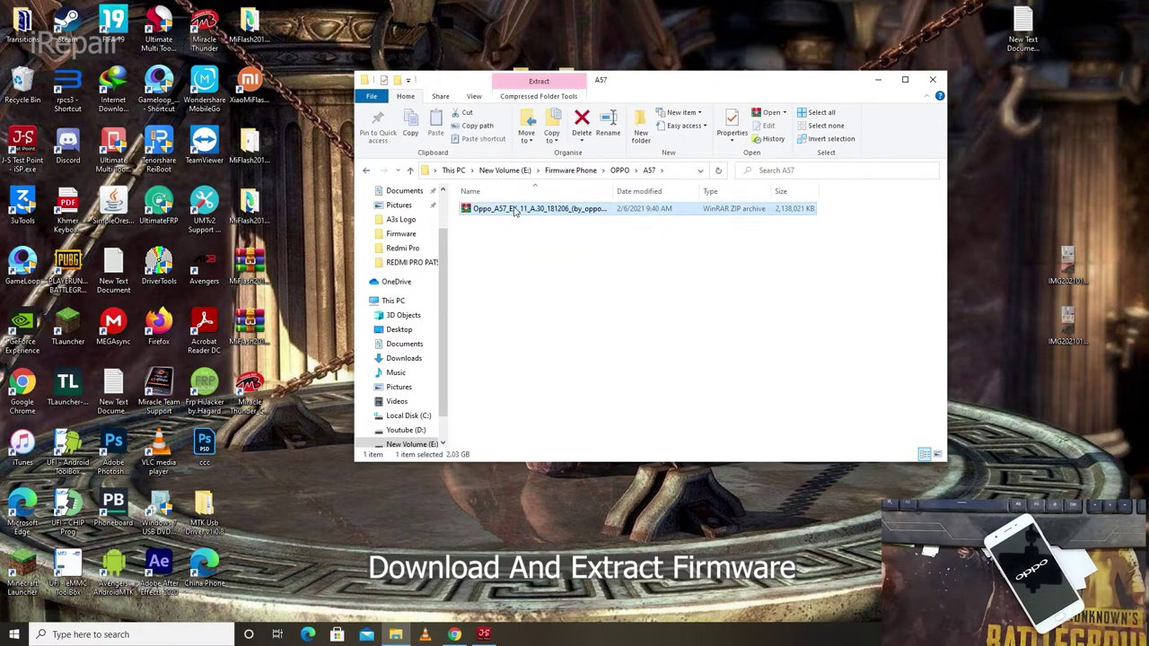
right_click(513, 210)
key("Escape")
left_click_drag(613, 191, 640, 204)
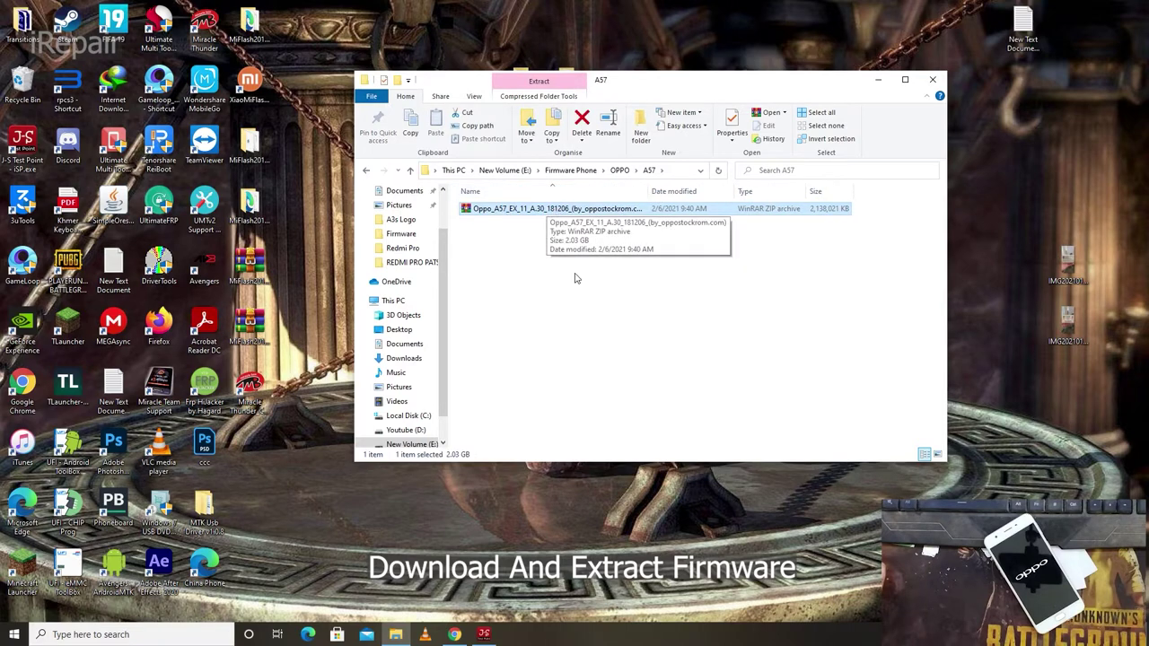
right_click(523, 215)
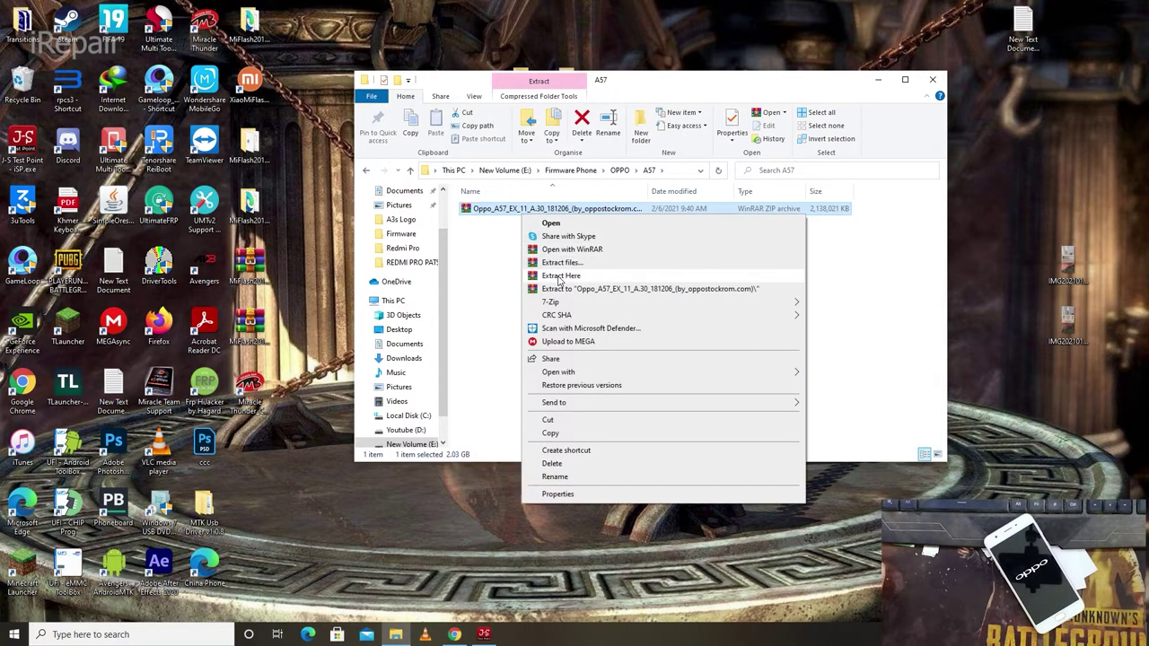
left_click(561, 276)
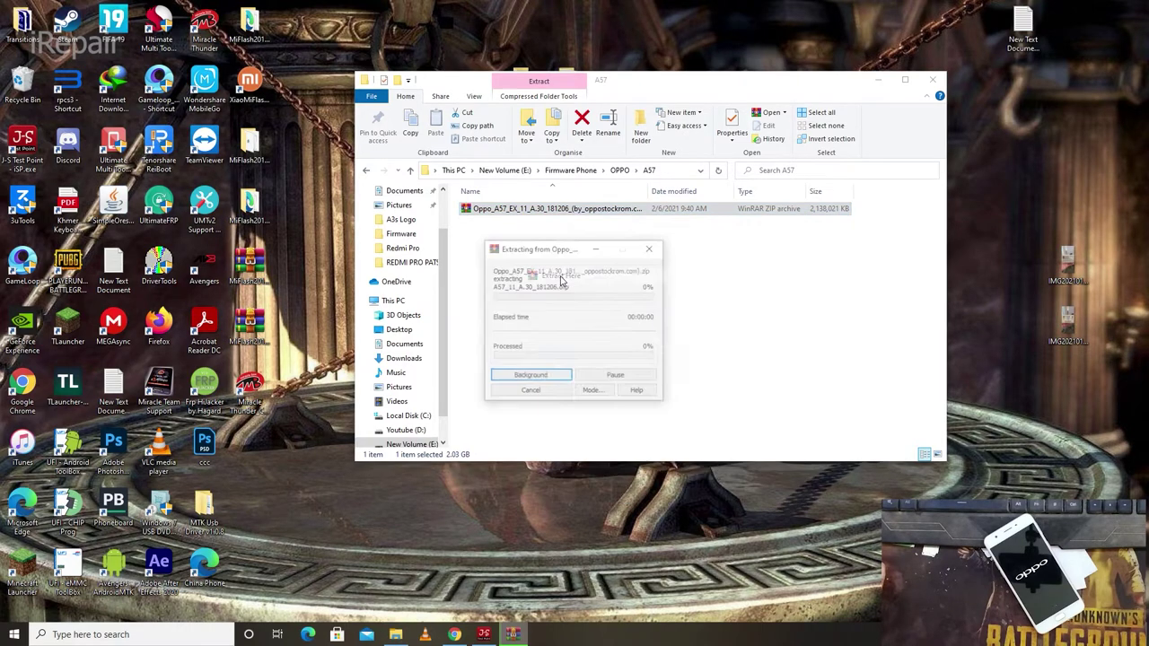
right_click(987, 164)
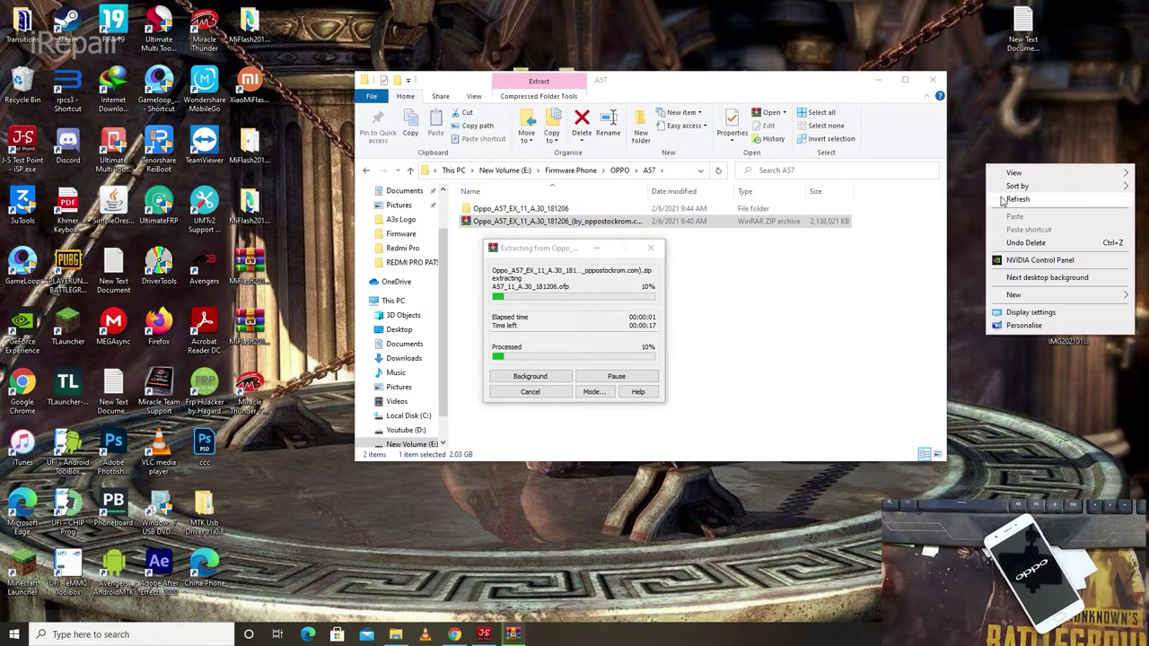
left_click(1002, 201)
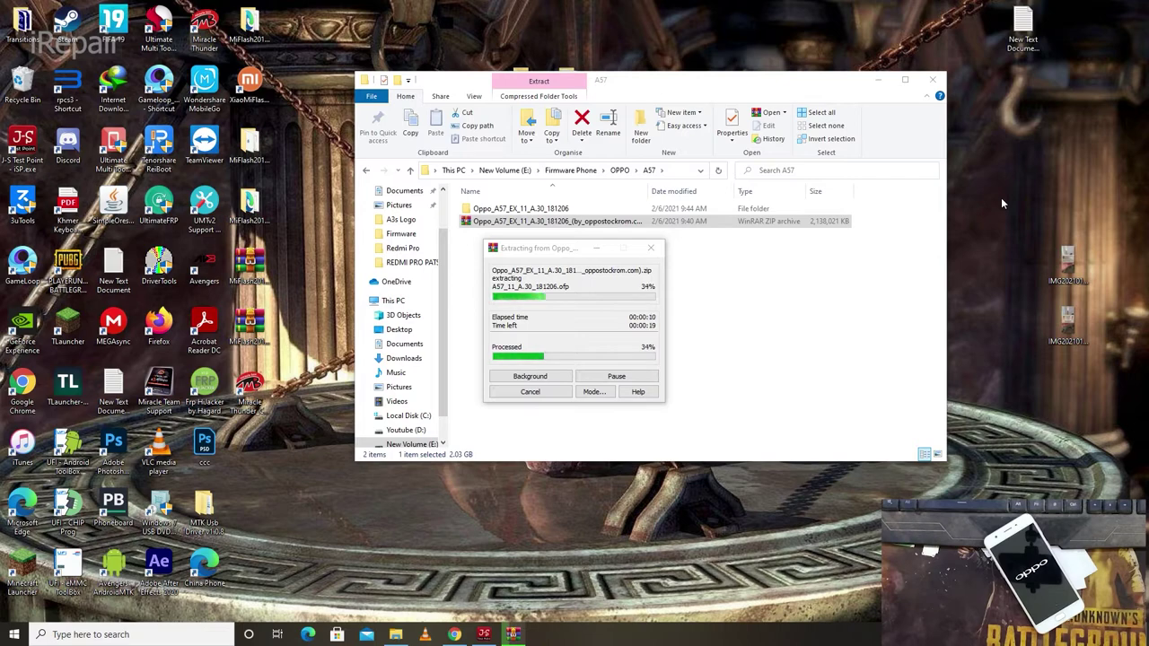
right_click(979, 178)
left_click(987, 216)
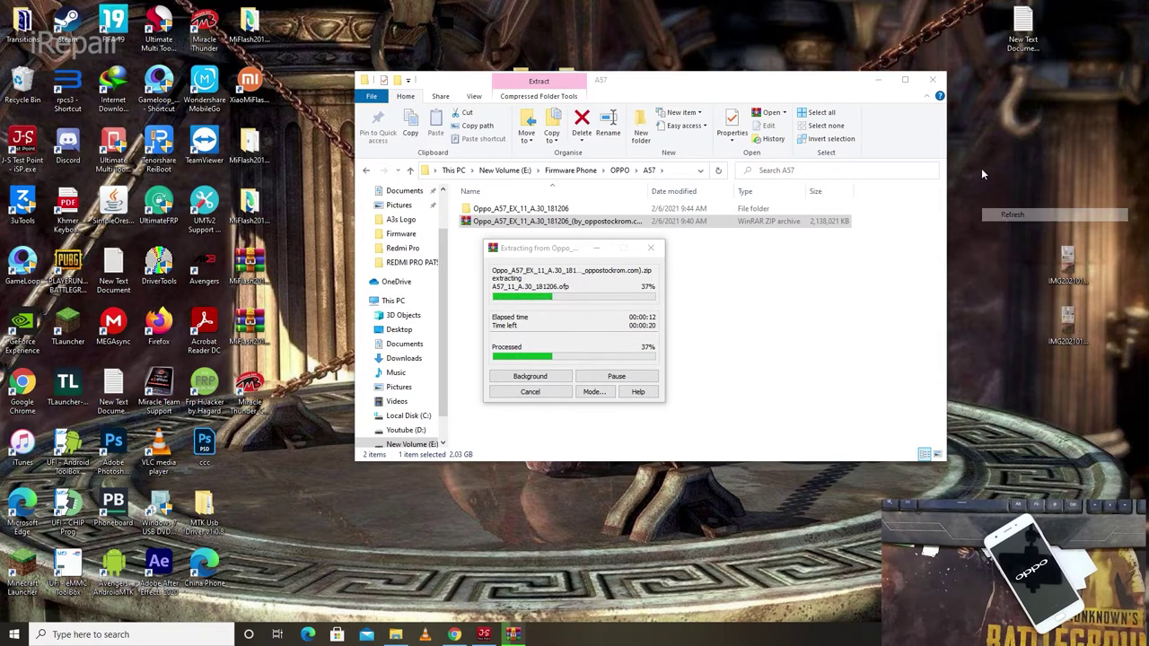
right_click(981, 168)
left_click(996, 202)
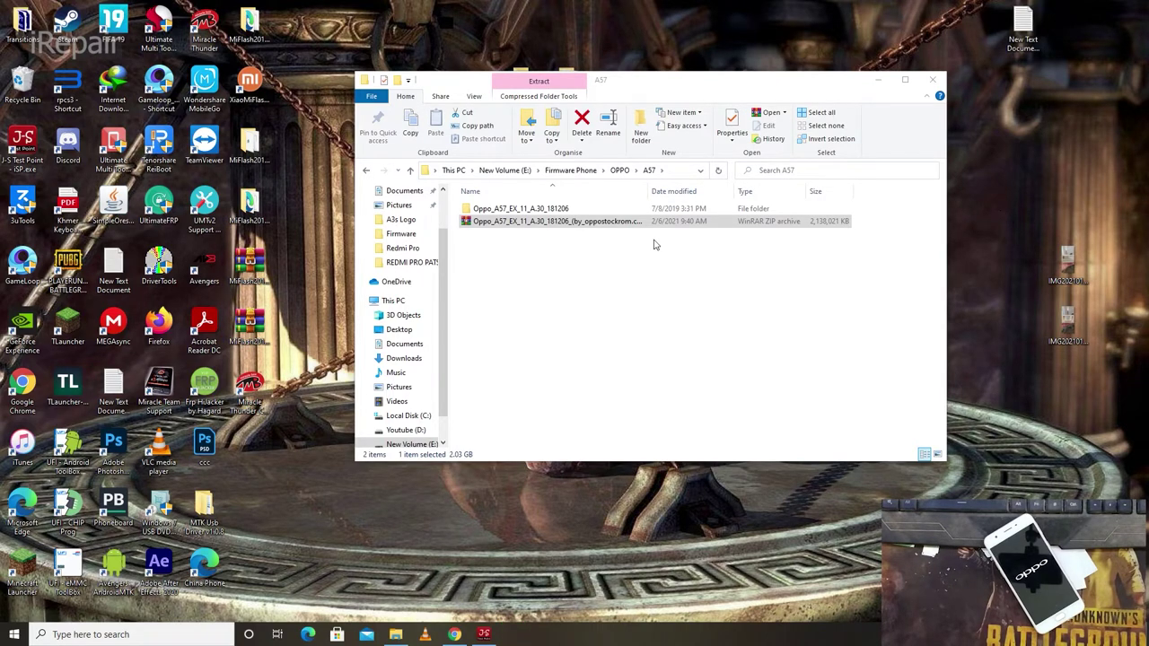
Open the extracted Oppo_A57_EX_11_A.30_181206 folder and go into its Firmware + Tool subfolder.
left_click(607, 258)
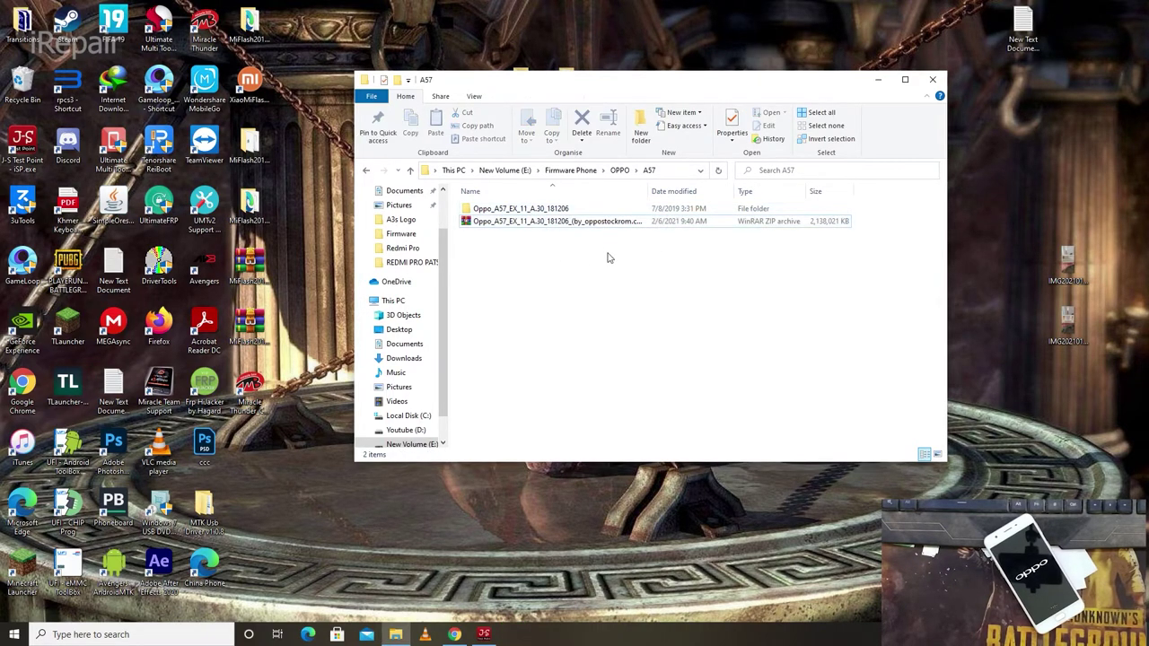
double_click(521, 209)
key("alt+Left")
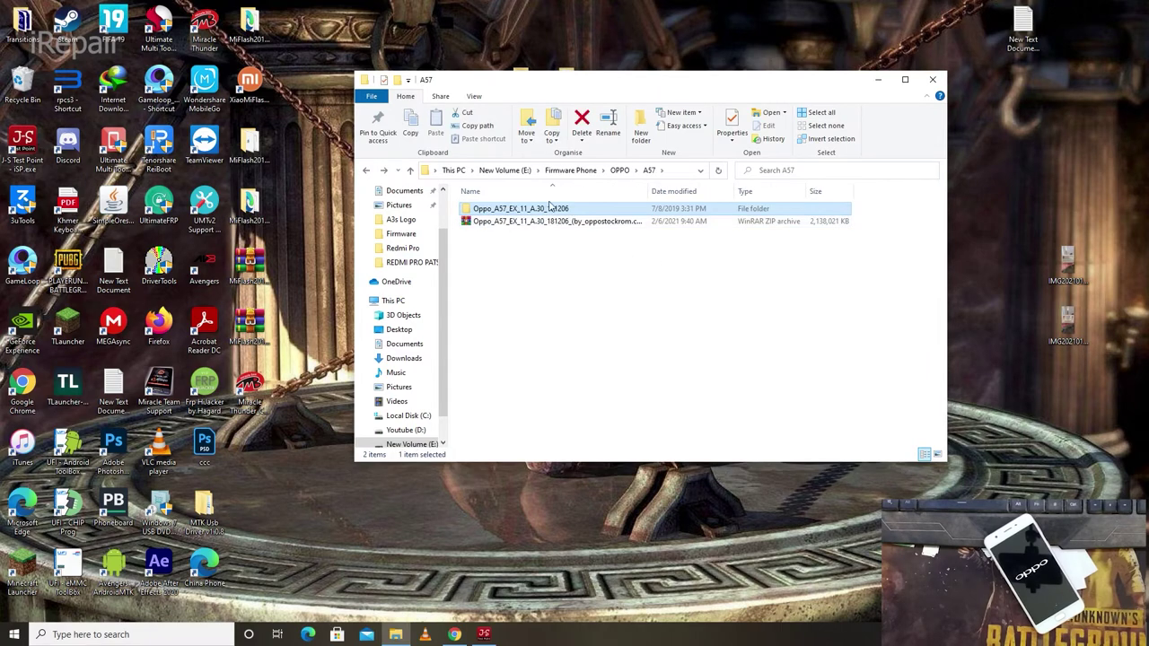
double_click(529, 208)
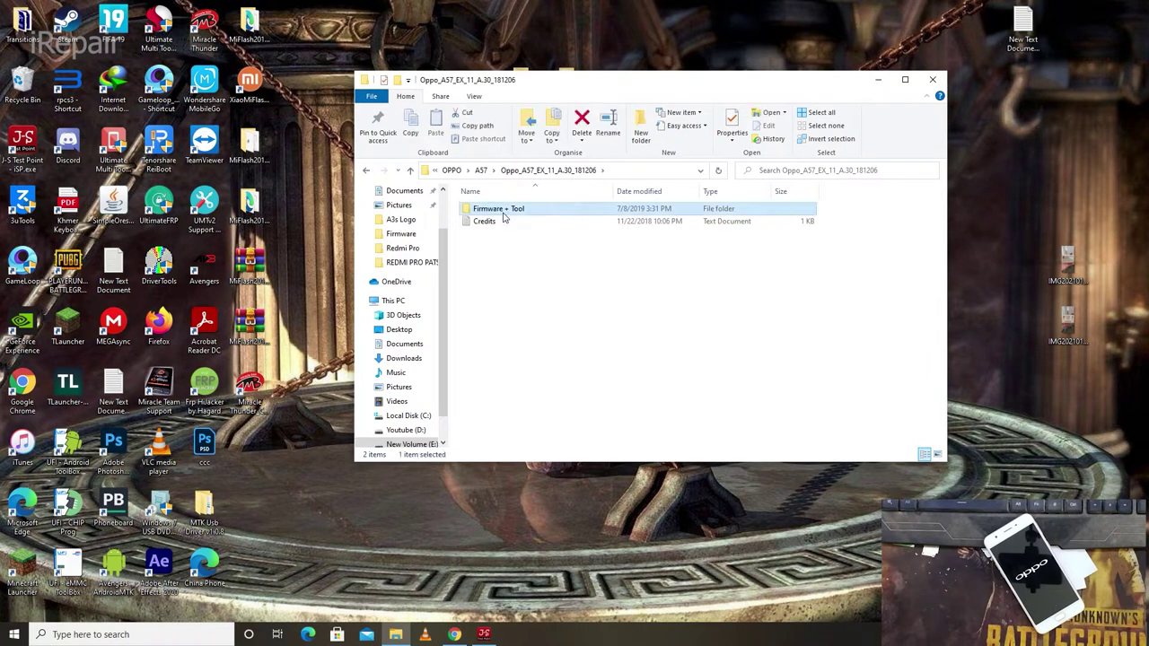
double_click(524, 212)
Examine the A57_11_A.30_181206.ofp firmware file and its extension in the Firmware + Tool folder.
left_click(535, 212)
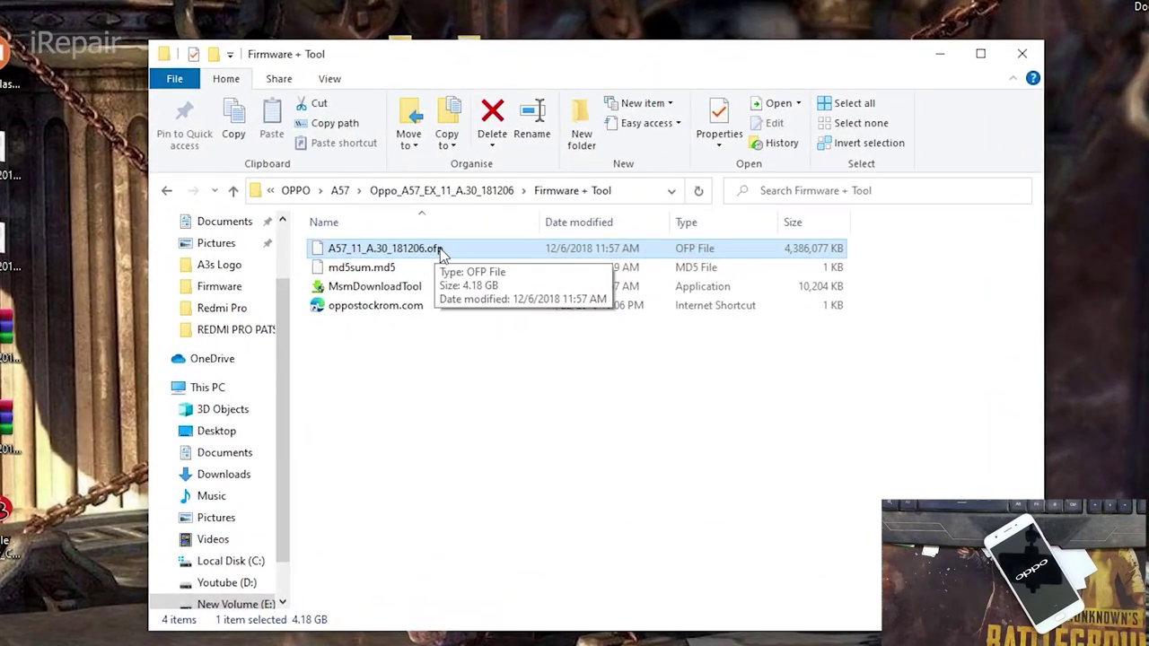
left_click(431, 249)
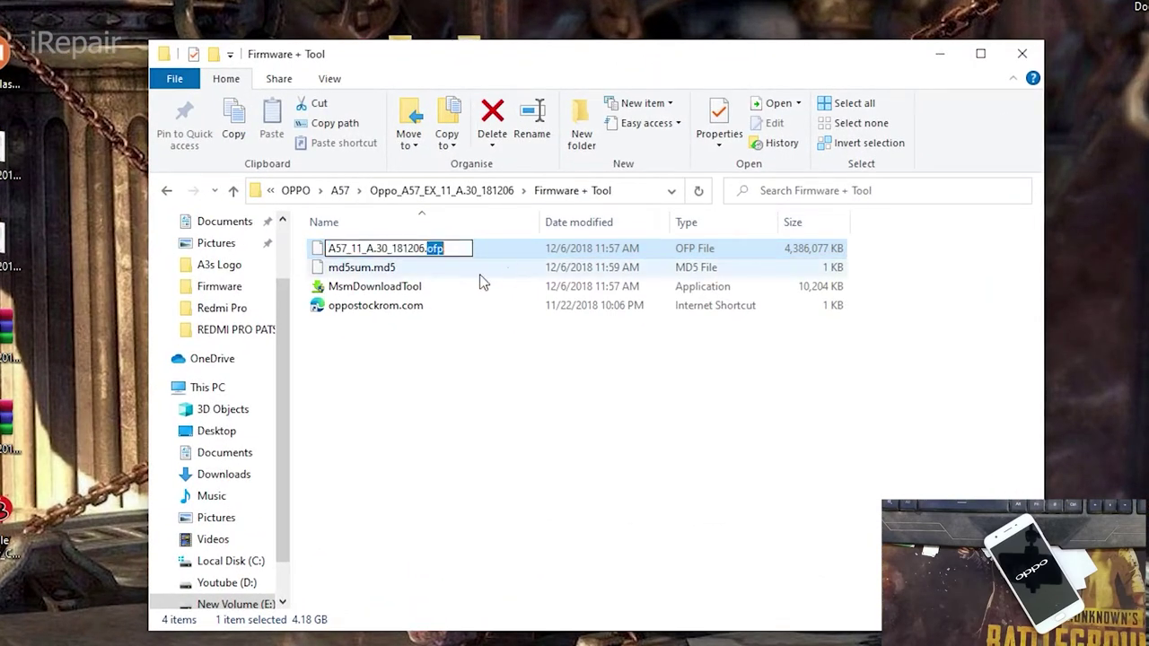
left_click(457, 405)
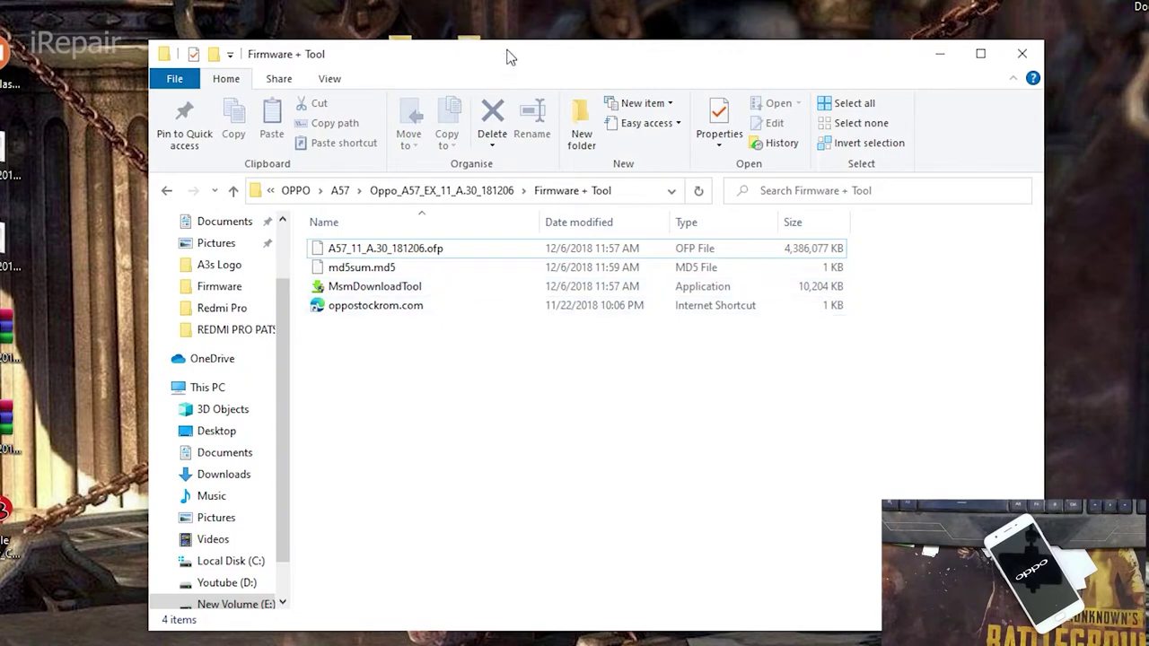
left_click_drag(506, 52, 471, 87)
left_click(368, 287)
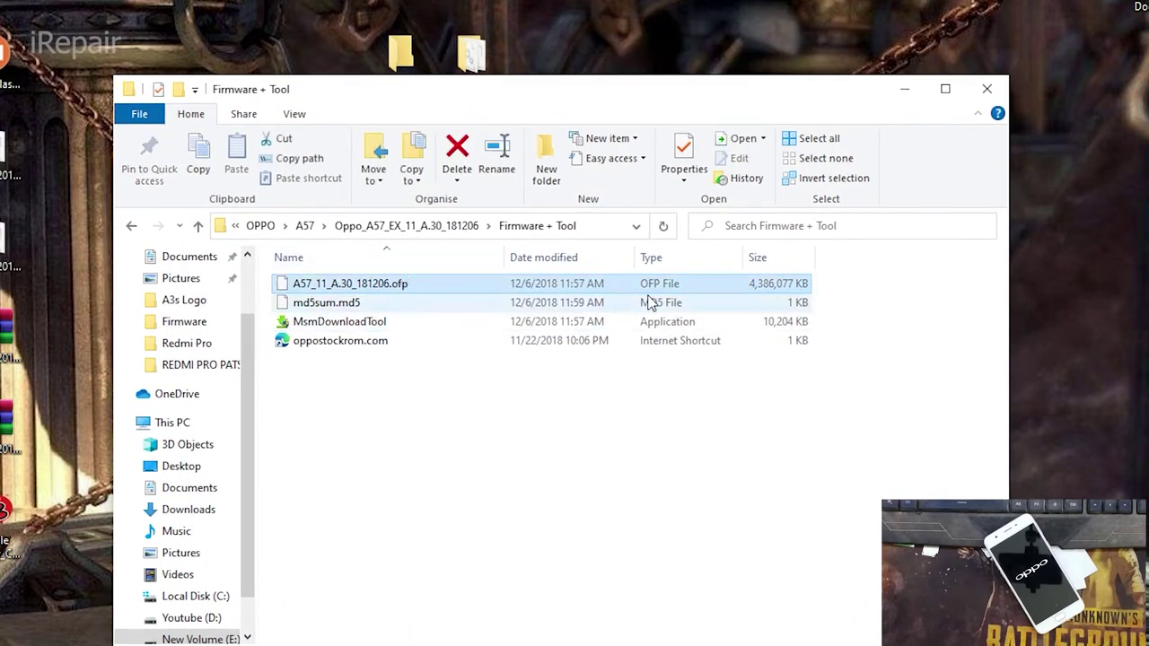
right_click(1085, 164)
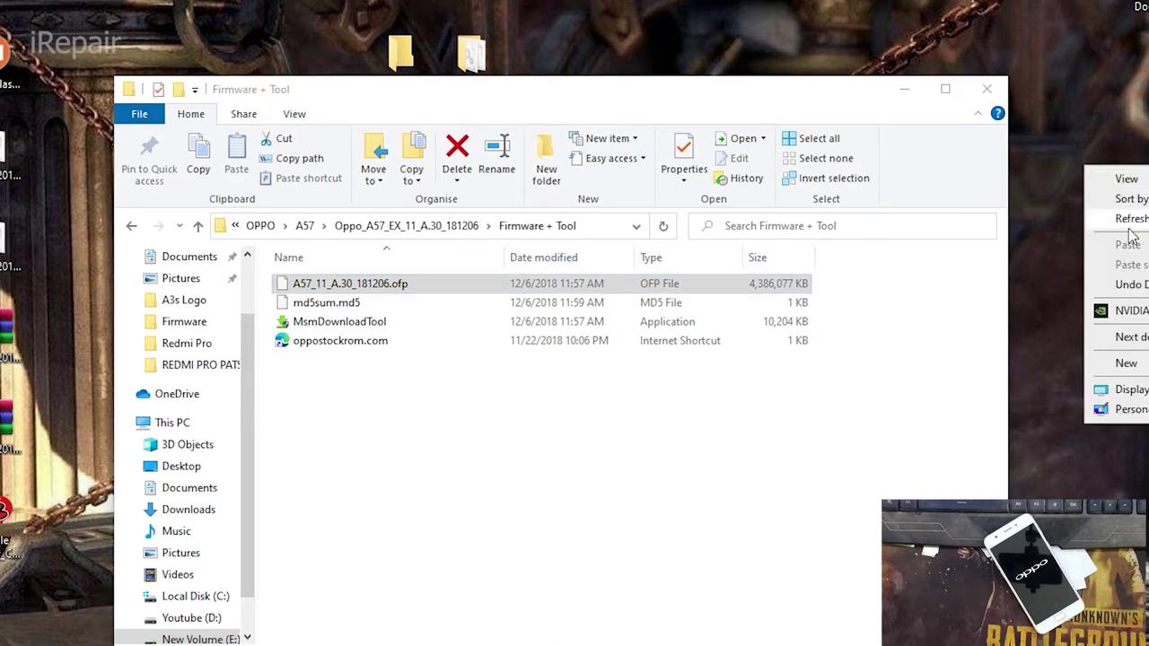
left_click(1113, 218)
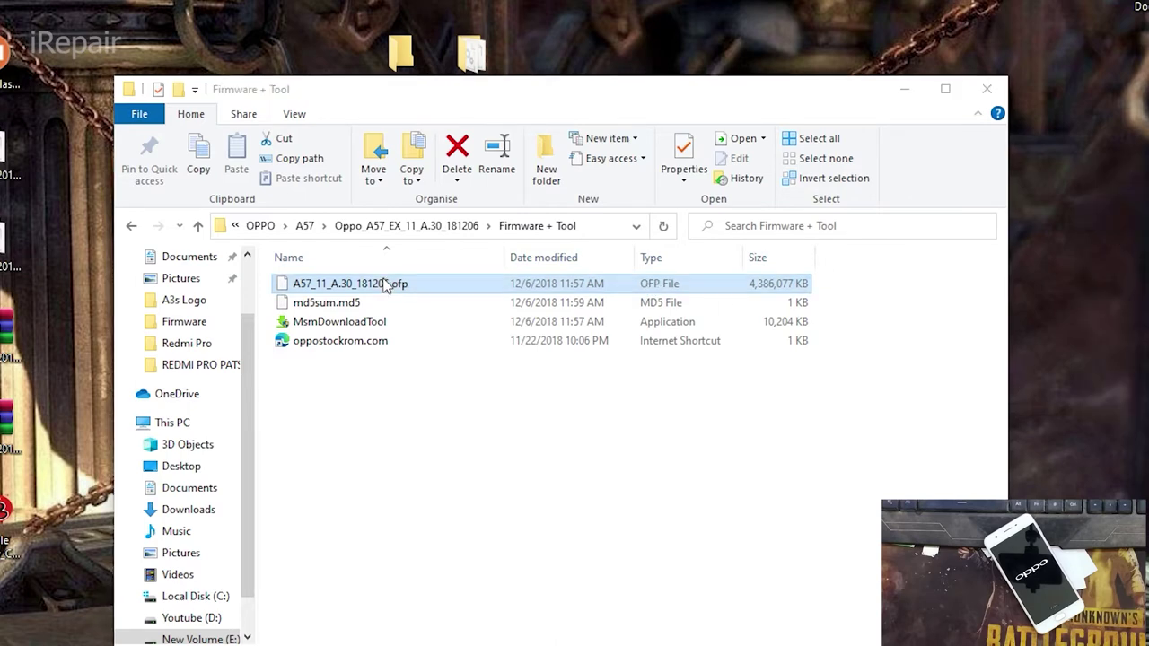
Minimize the firmware folder window and launch Ultimate Multi Tool - QcFire from the desktop.
left_click(903, 90)
right_click(813, 315)
left_click(858, 359)
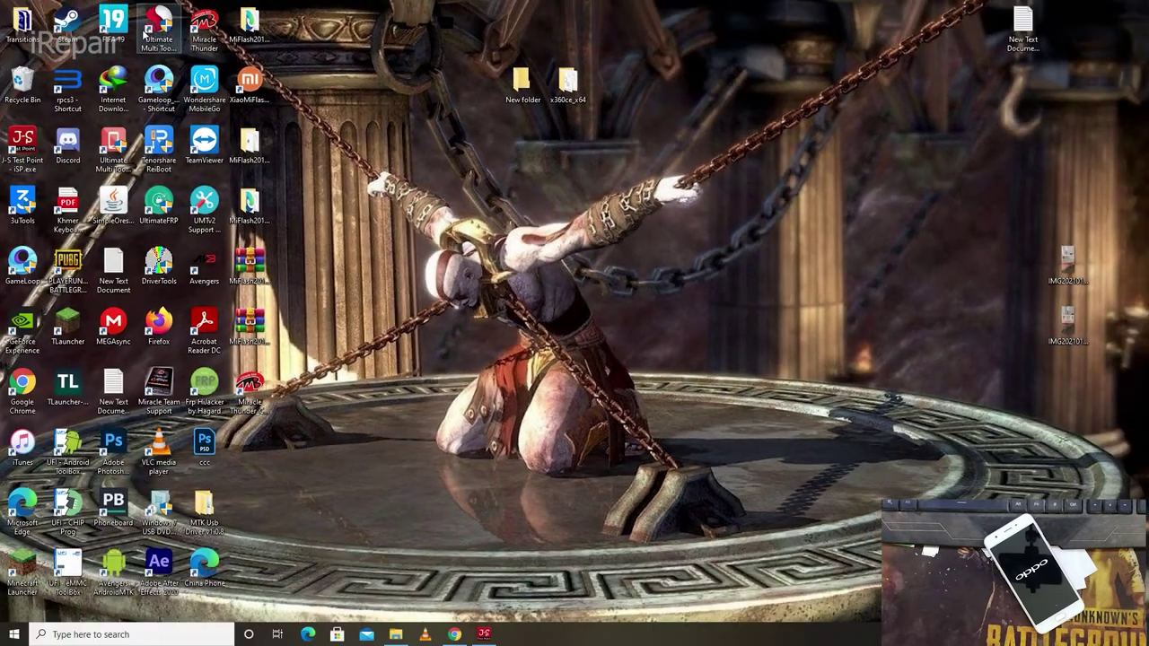
double_click(165, 40)
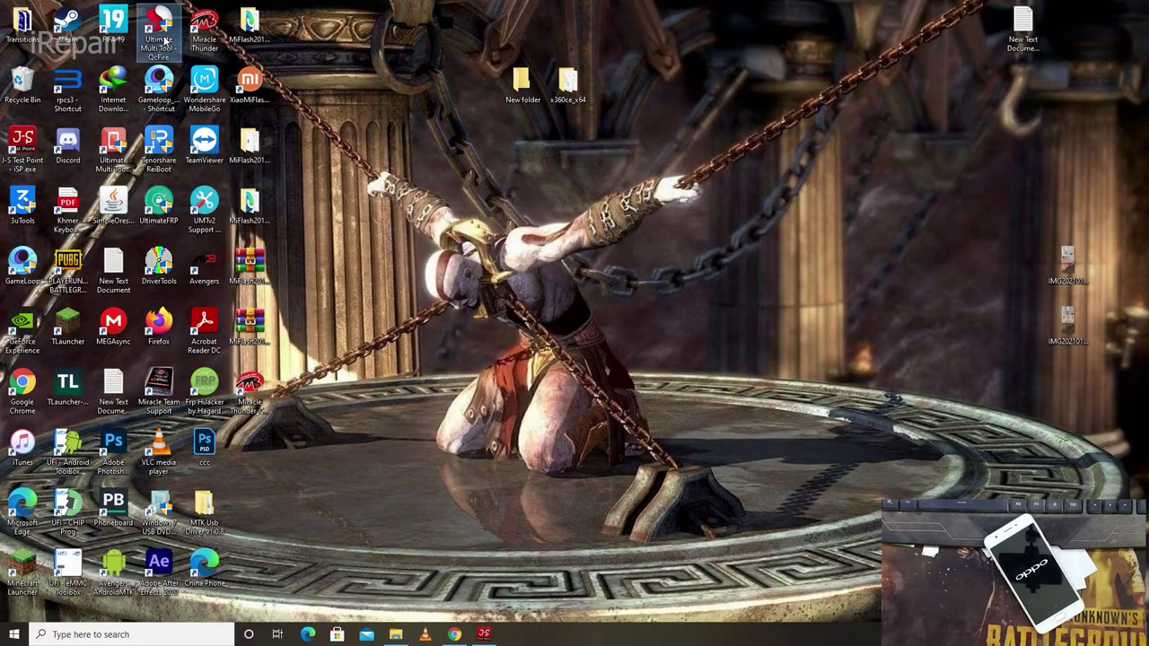
left_click(506, 402)
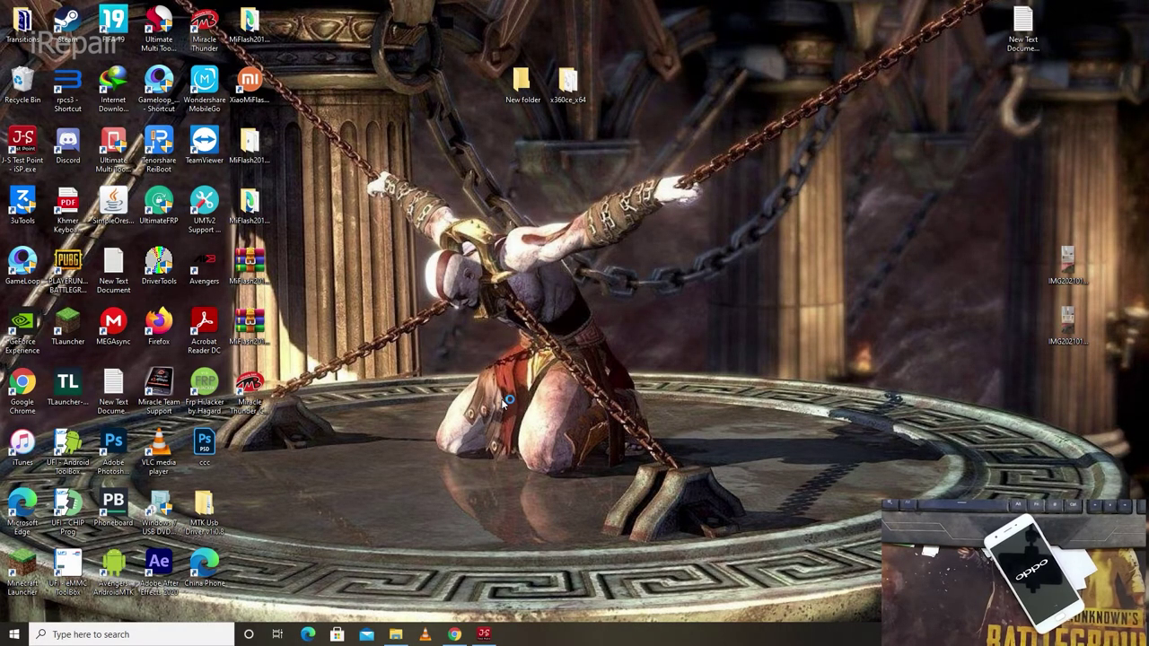
right_click(672, 266)
left_click(691, 303)
right_click(646, 267)
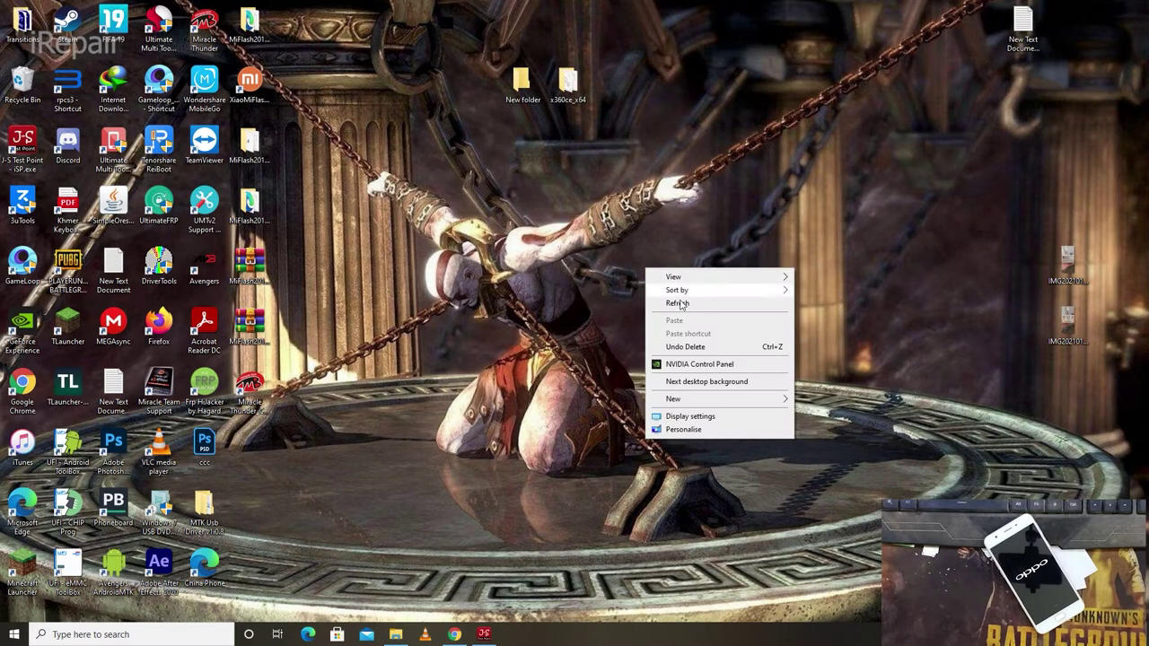
left_click(664, 302)
right_click(657, 278)
left_click(682, 312)
right_click(642, 287)
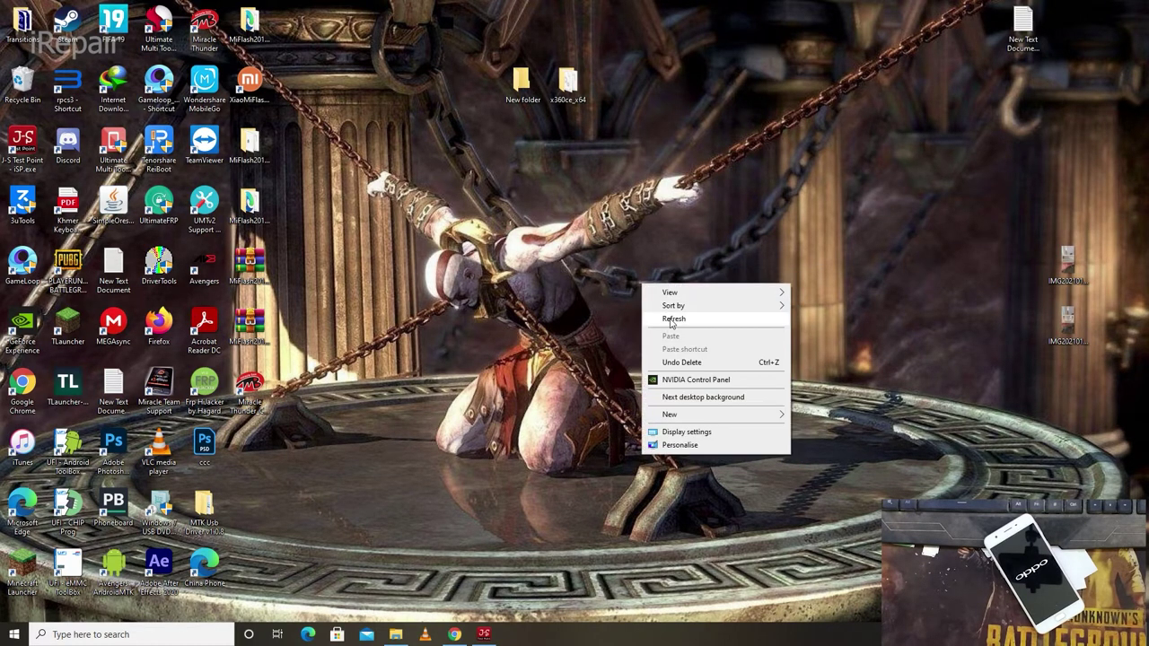
left_click(661, 313)
right_click(643, 287)
left_click(662, 313)
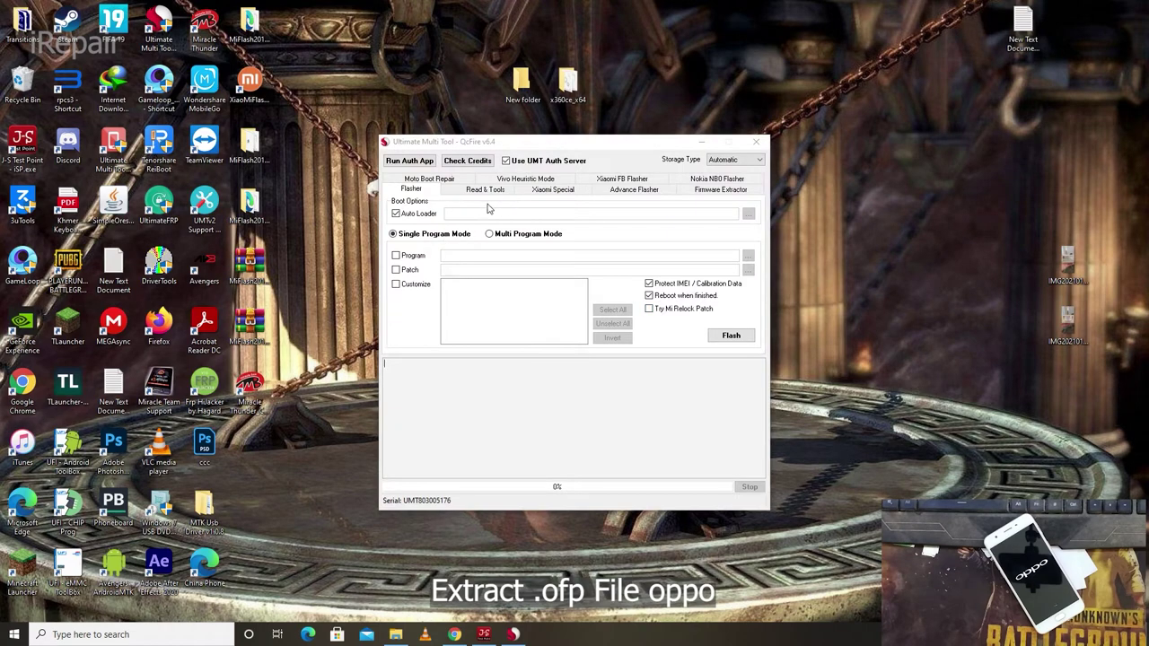
right_click(848, 266)
left_click(866, 298)
mouse_move(530, 144)
left_mouse_down()
mouse_move(485, 142)
mouse_move(511, 133)
left_mouse_up()
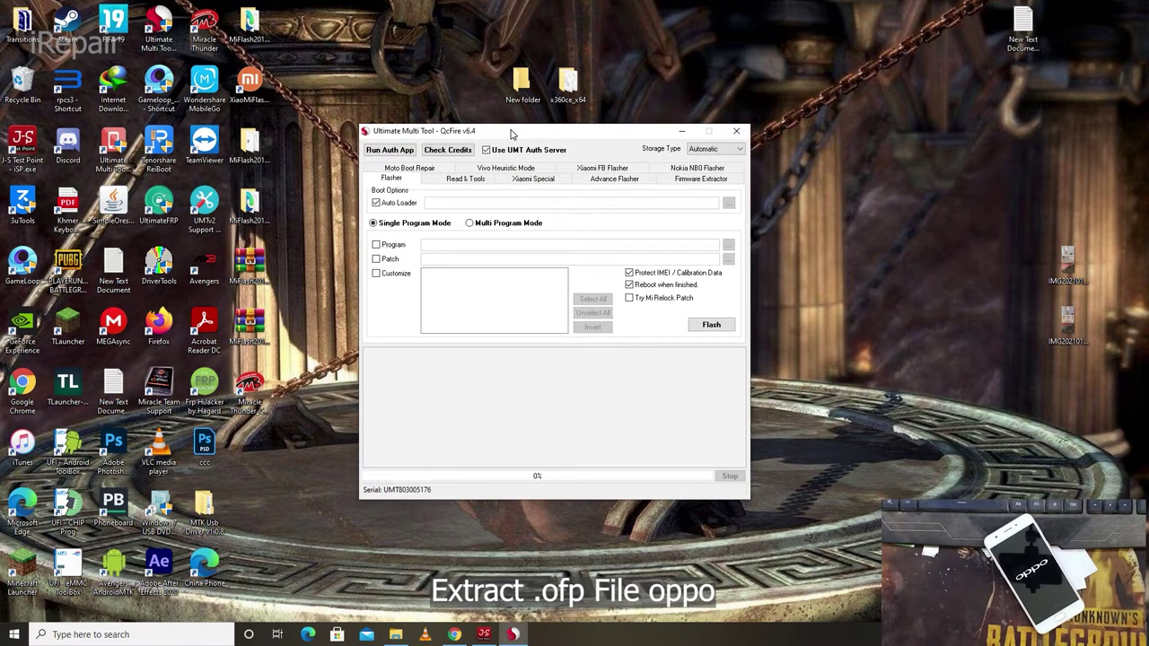
right_click(782, 219)
left_click(813, 254)
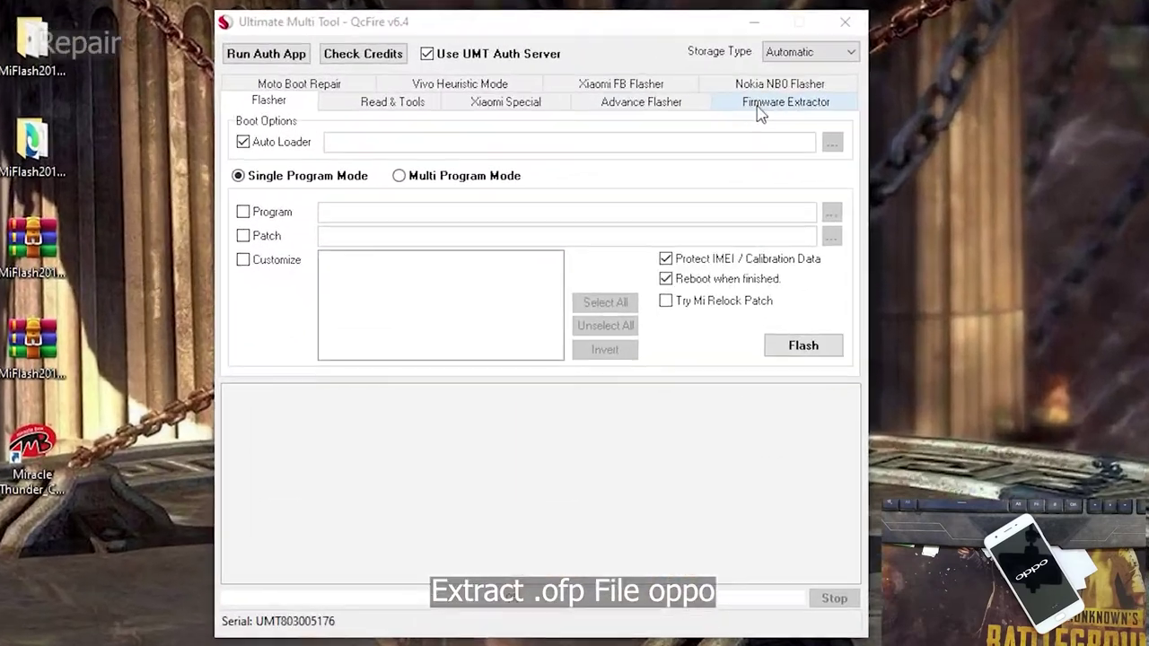
In the Firmware Extractor, load A57_11_A.30_181206.ofp from the Firmware + Tool folder on drive E: as the OFP file to extract.
left_click(694, 184)
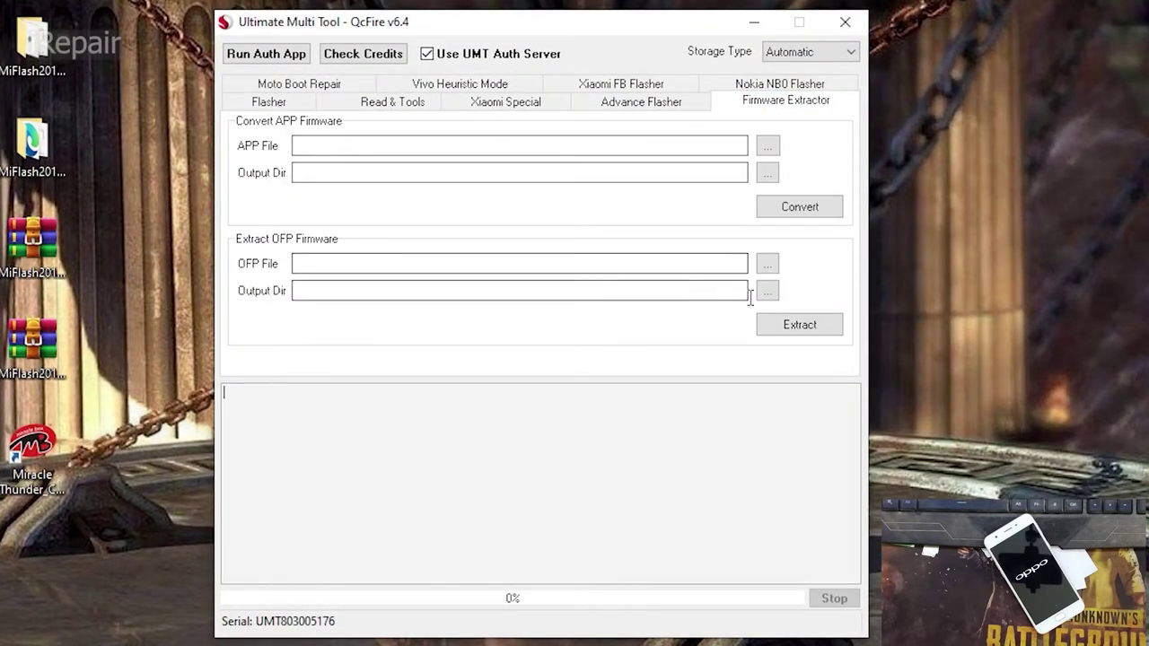
left_click(767, 263)
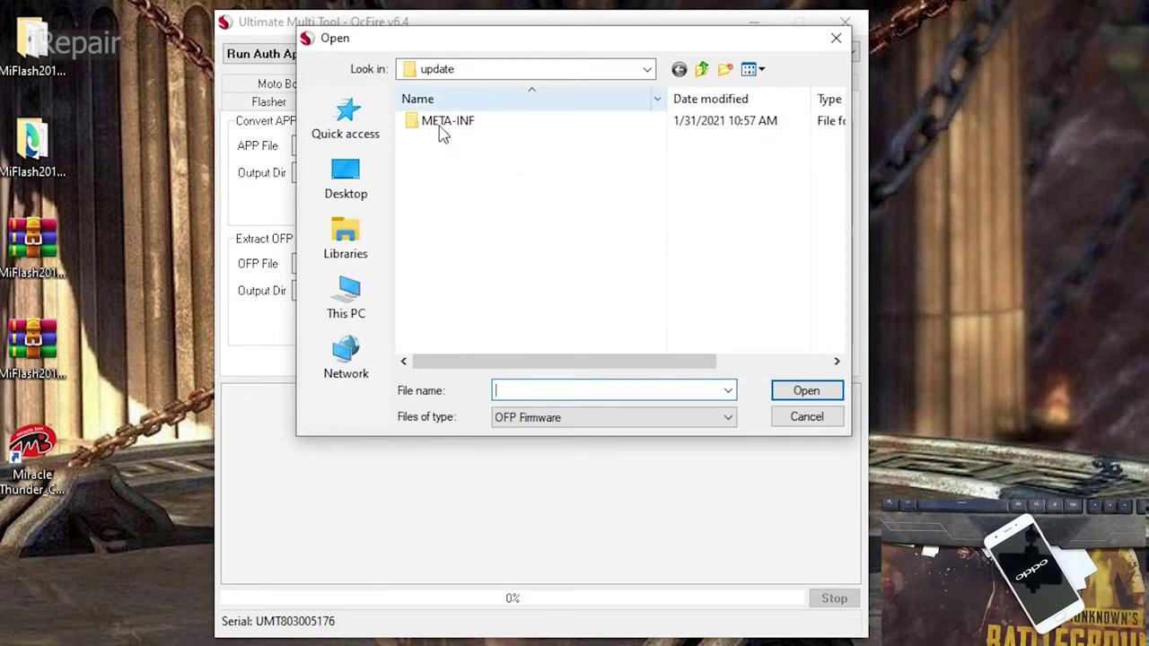
left_click(345, 296)
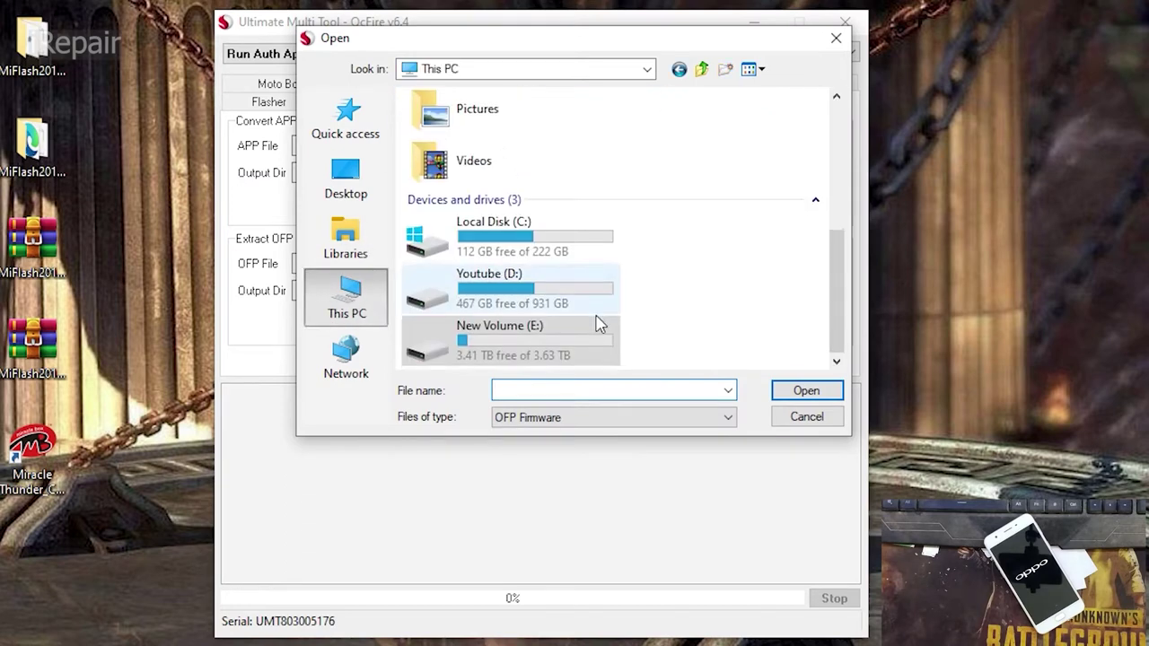
left_click(599, 325)
double_click(534, 335)
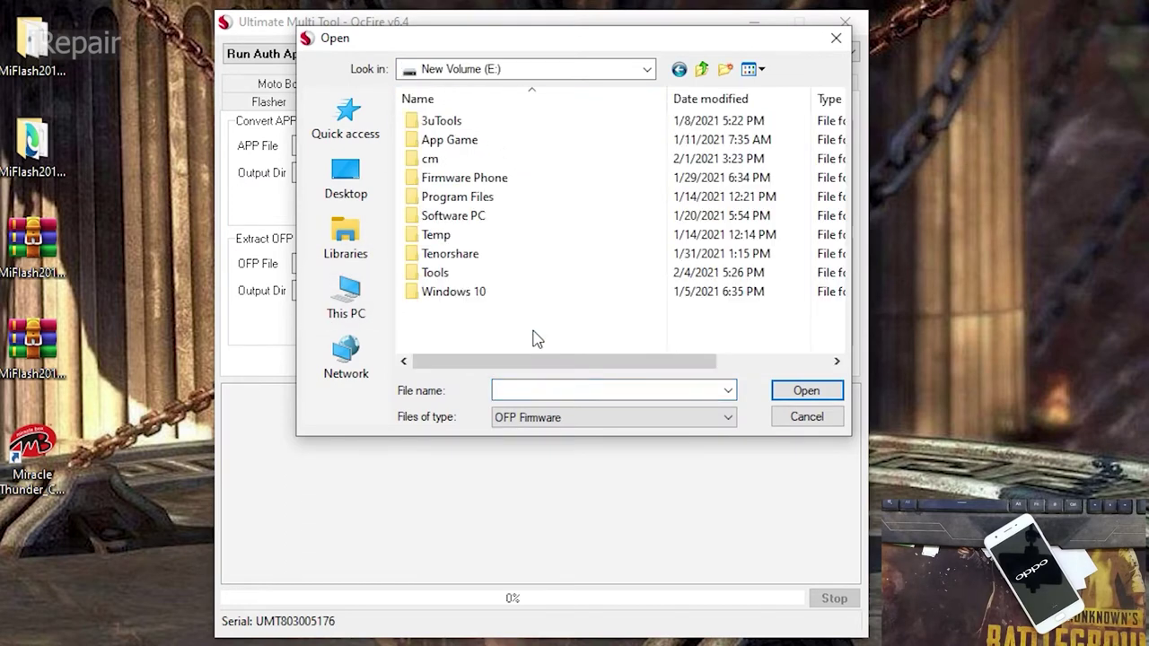
double_click(477, 179)
double_click(476, 178)
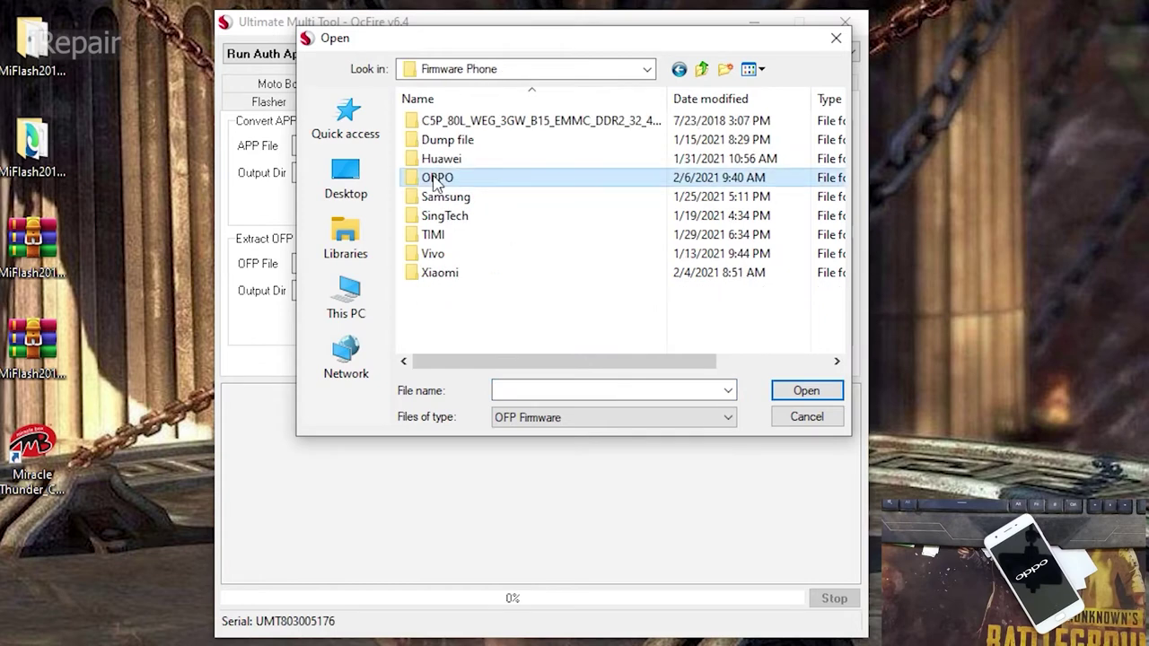
double_click(456, 159)
double_click(459, 126)
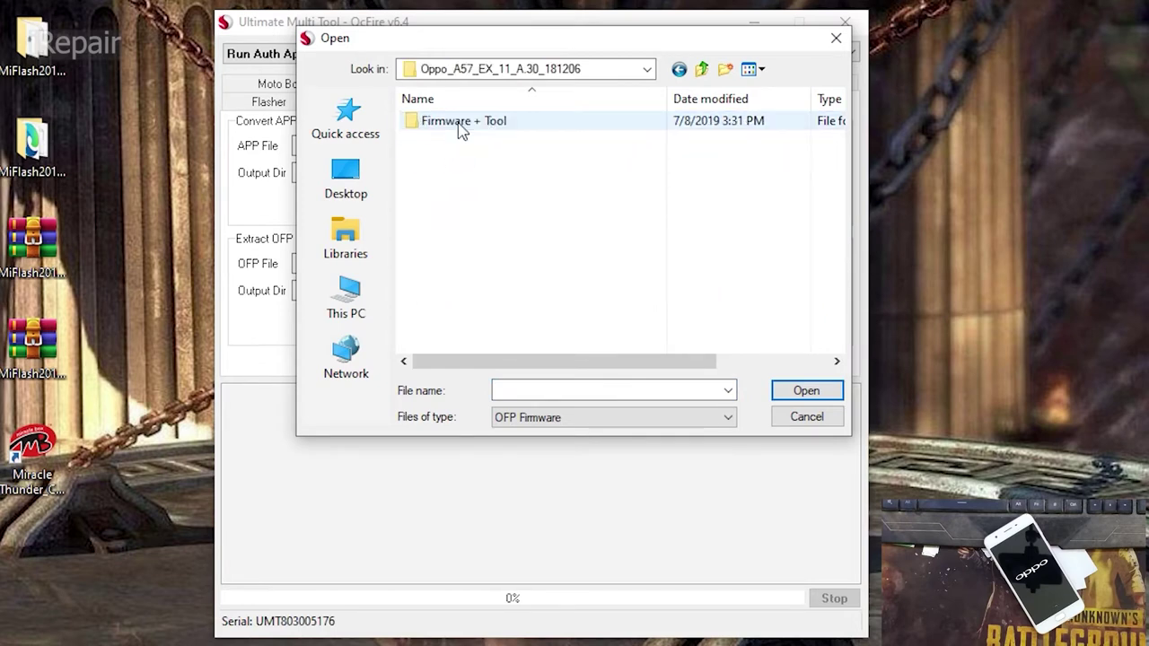
double_click(452, 130)
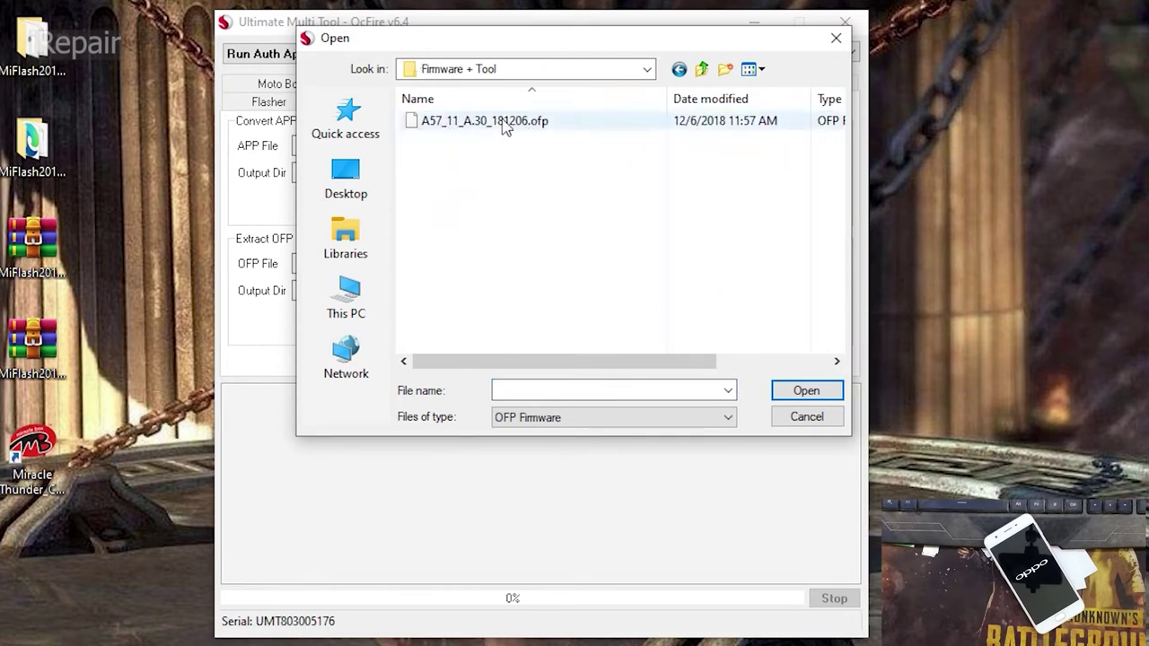
left_click(530, 126)
left_click(804, 390)
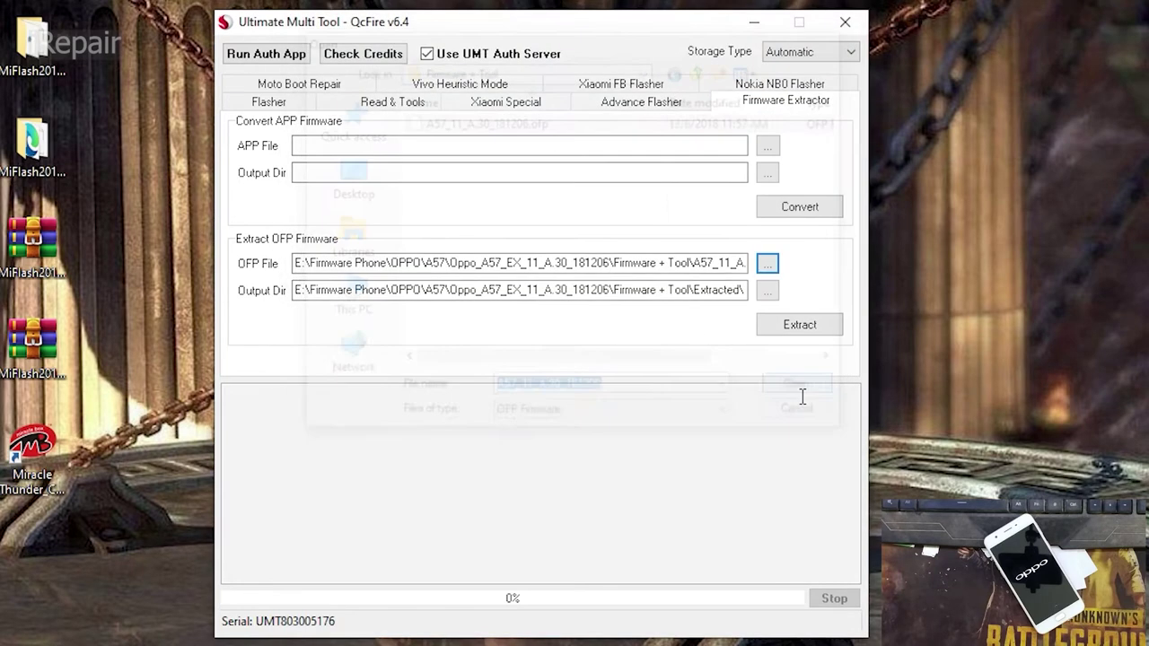
Start extracting the loaded OFP firmware into the Extracted output folder.
right_click(1059, 269)
left_click(1100, 329)
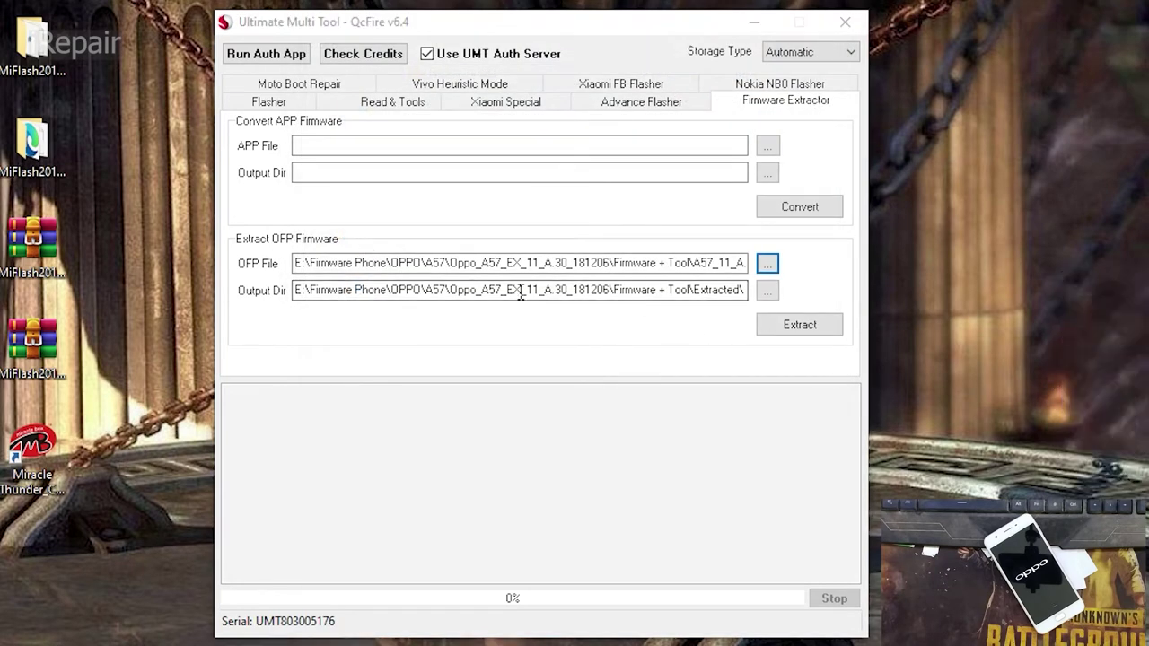
left_click(799, 329)
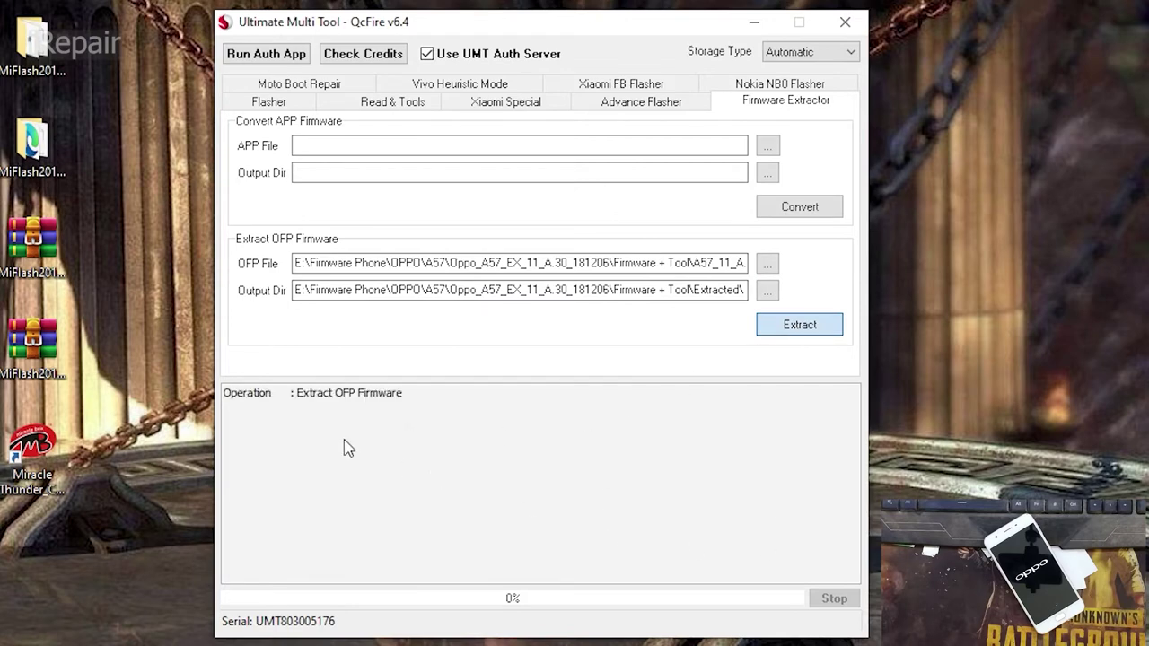
right_click(1034, 323)
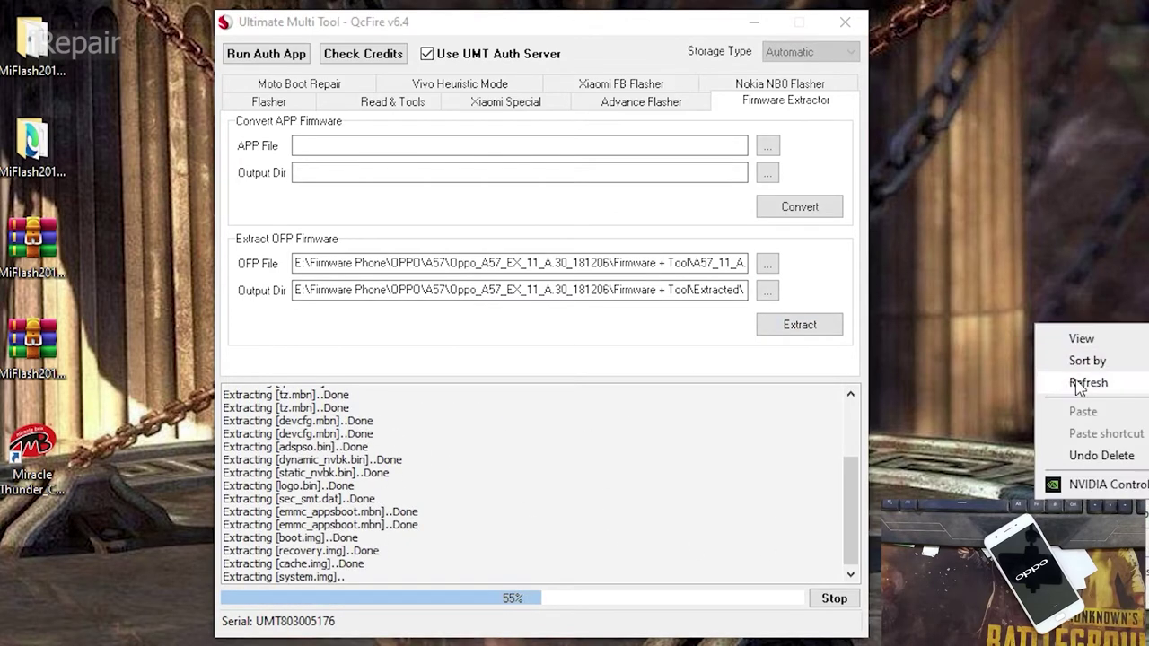
left_click(1077, 380)
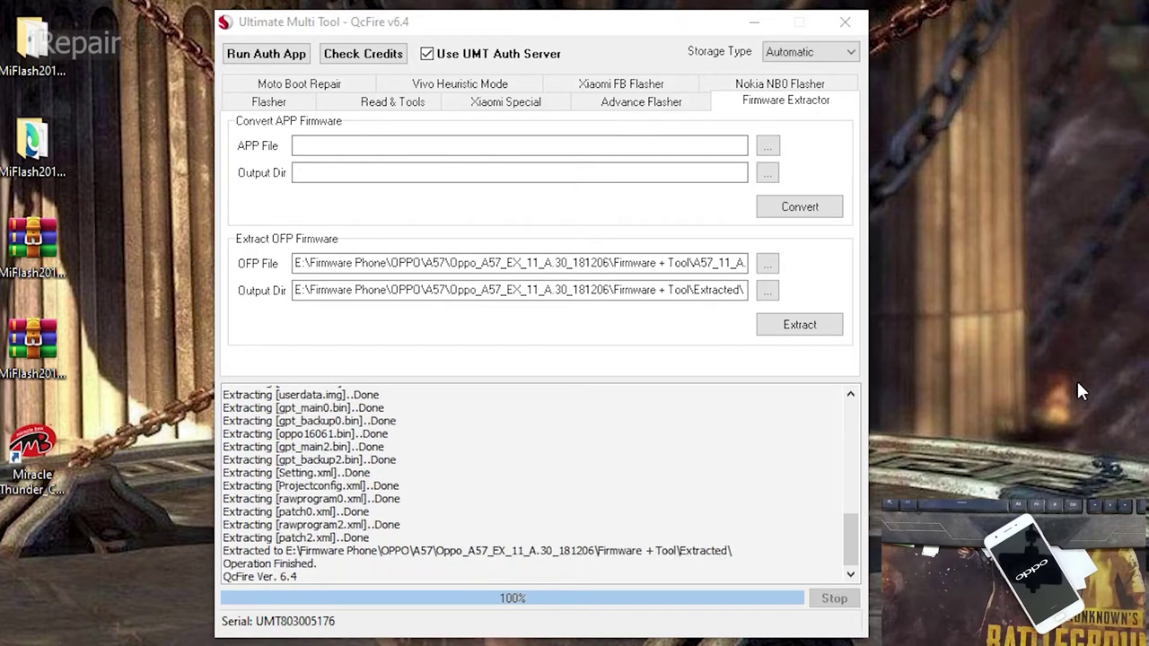
Check the end of the extraction log for the operation's final status line.
left_click(328, 571)
left_click_drag(319, 563, 232, 569)
left_click(318, 564)
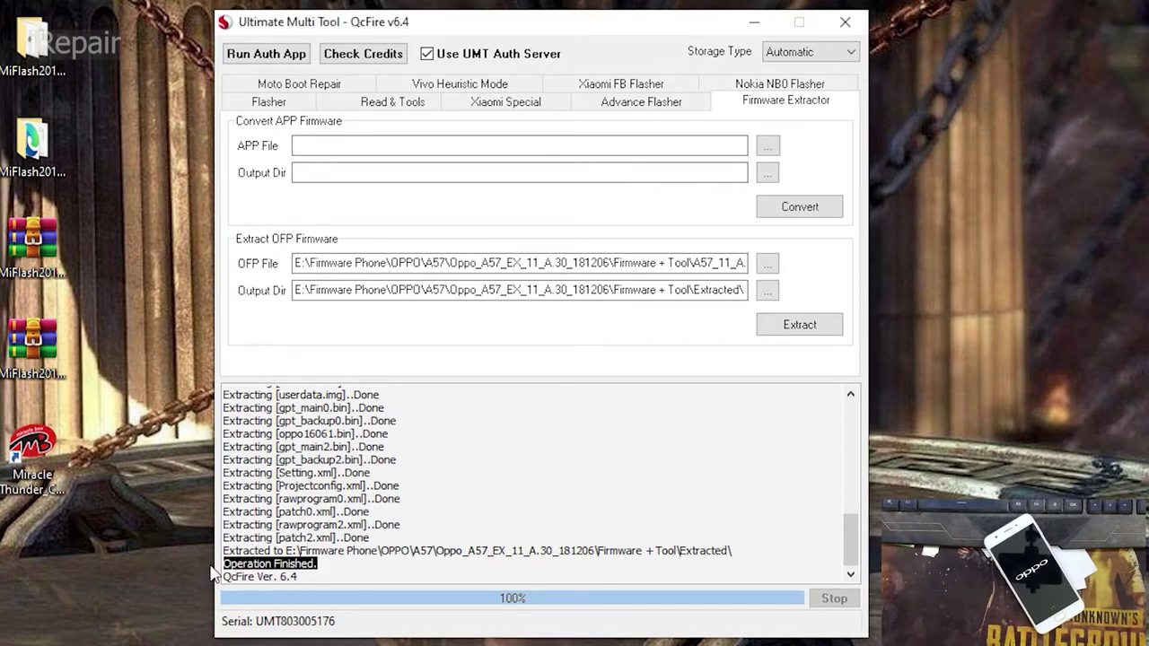
left_click(386, 582)
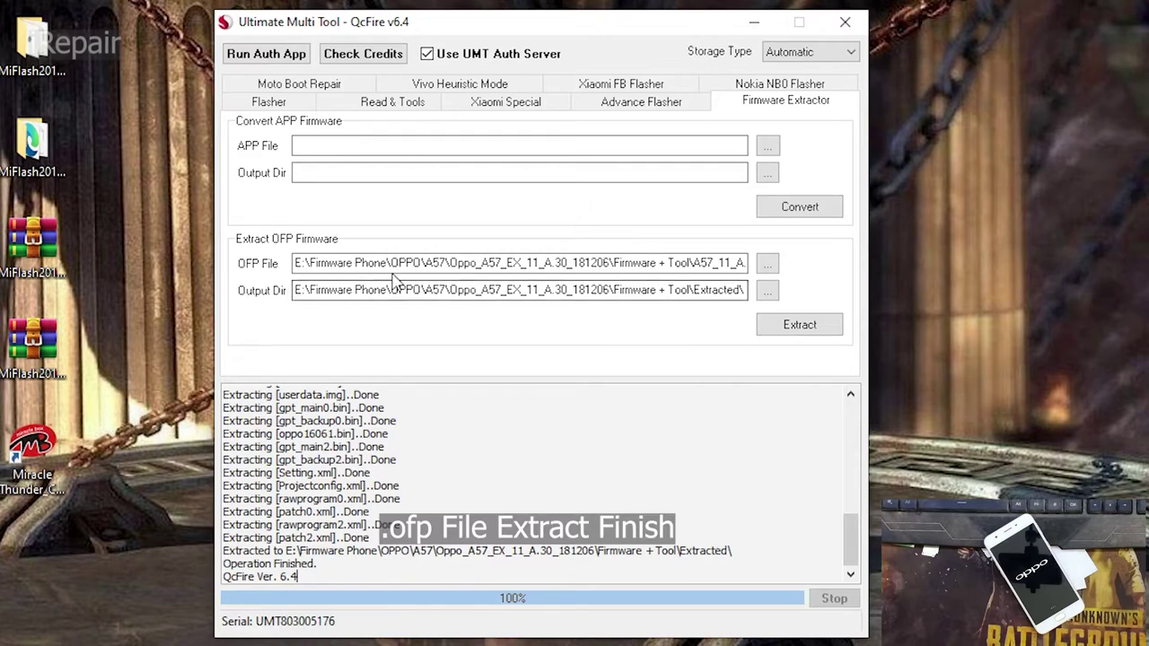
right_click(1048, 65)
left_click(1111, 127)
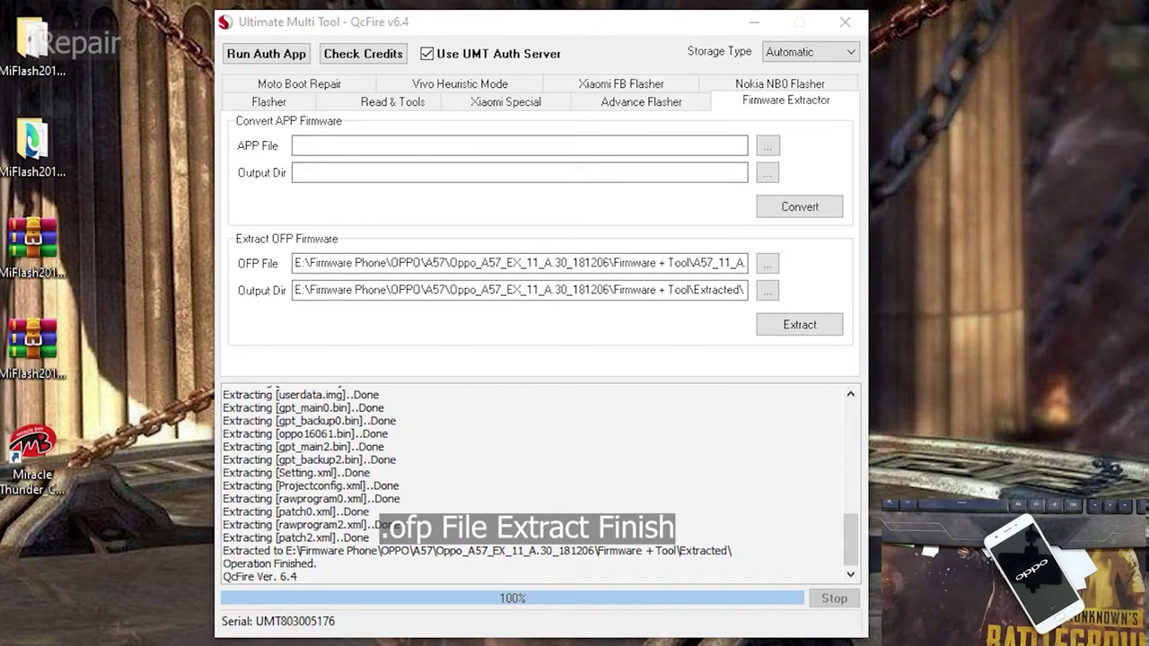
Switch to File Explorer and open the Extracted folder inside A57\Oppo_A57_EX_11_A.30_181206\Firmware + Tool.
key("alt+Tab")
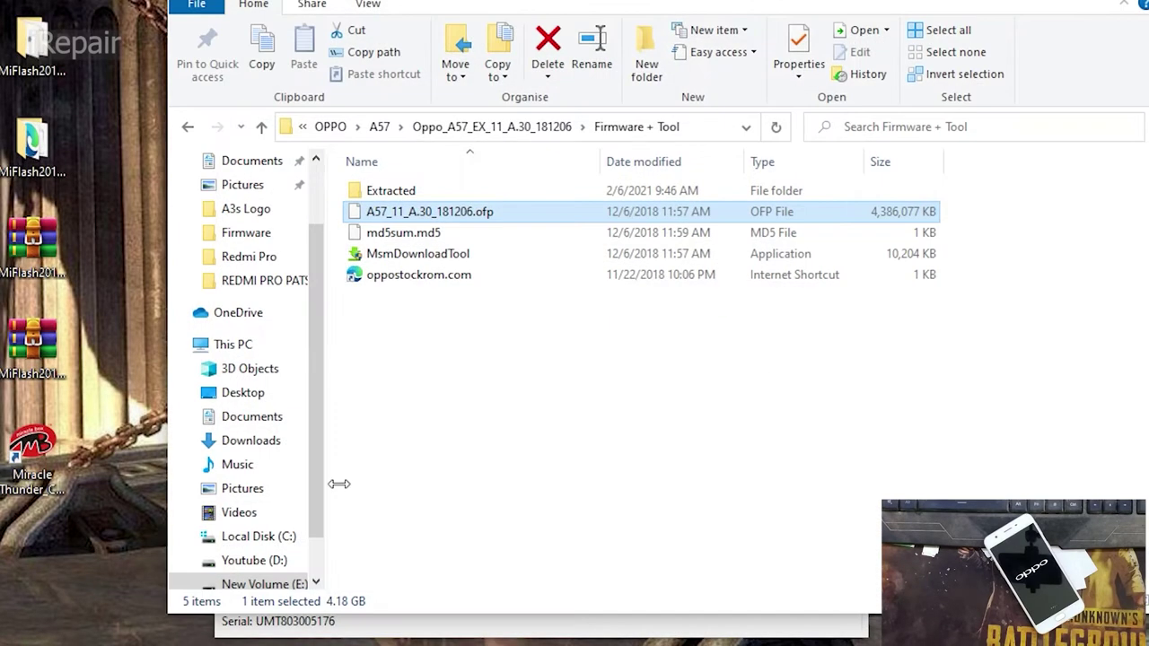
left_click(330, 127)
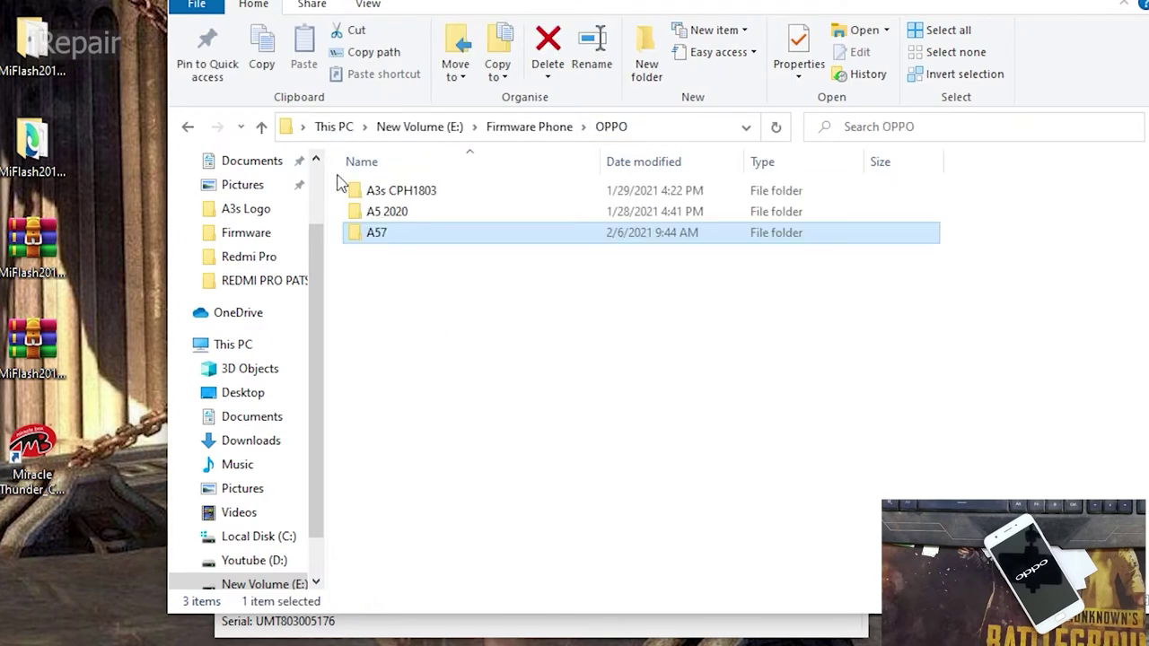
double_click(392, 235)
double_click(404, 192)
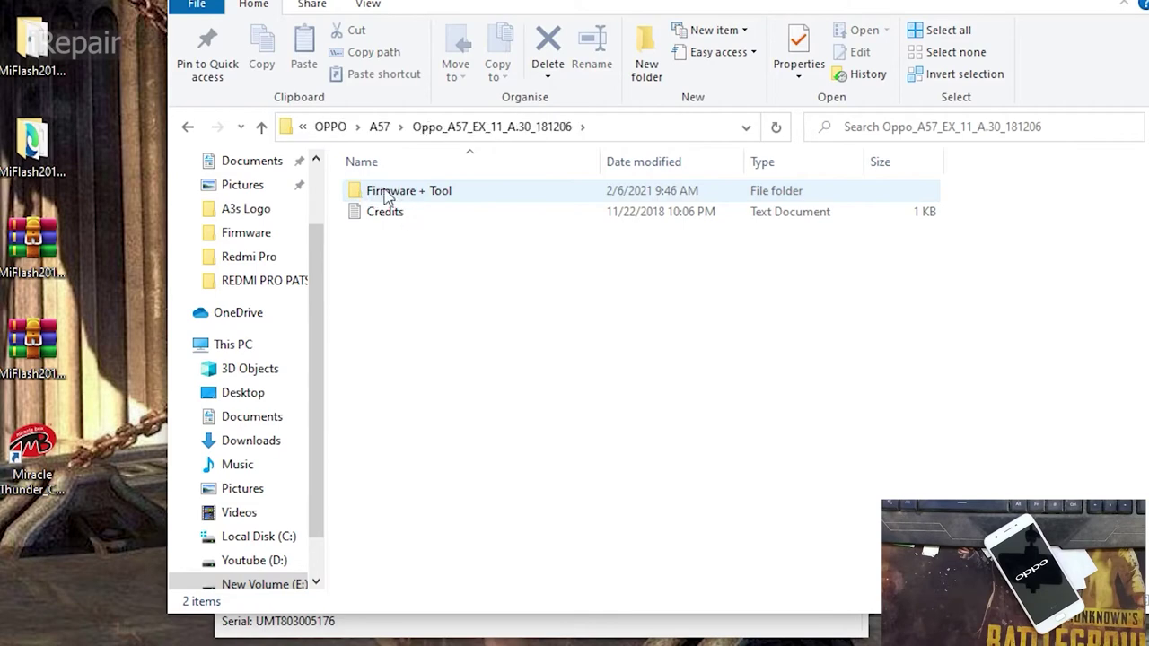
left_click(402, 192)
double_click(402, 197)
left_click(384, 196)
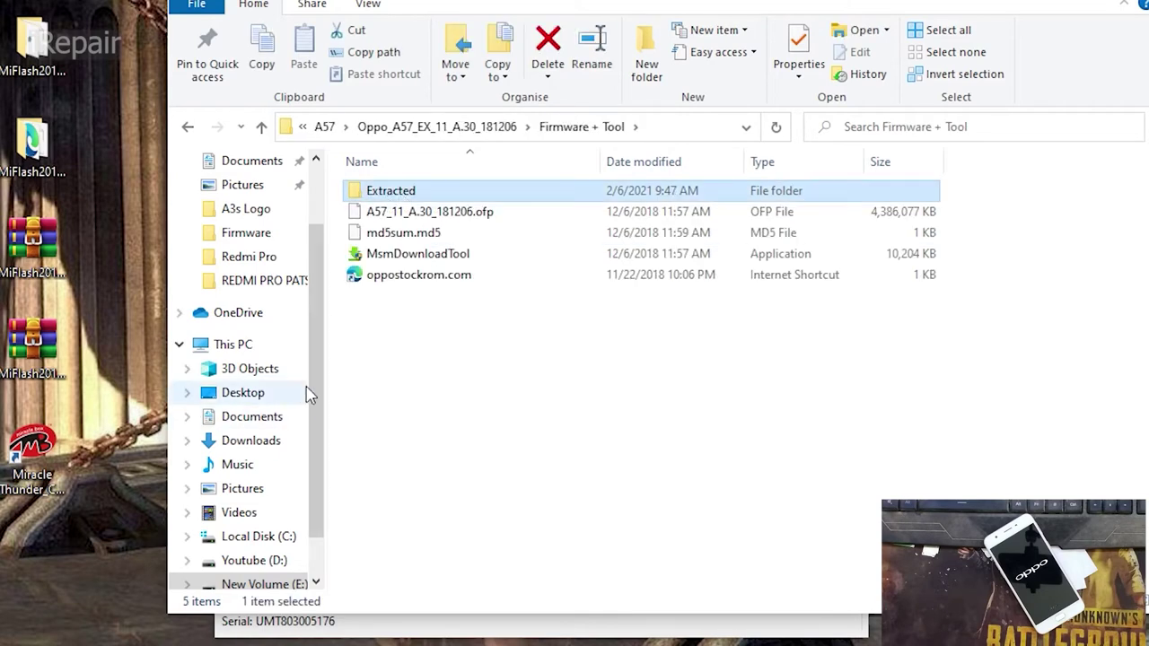
double_click(386, 191)
Look through the extracted firmware files, select rawprogram0, and return to QcFire.
scroll(395, 296, "down", 4)
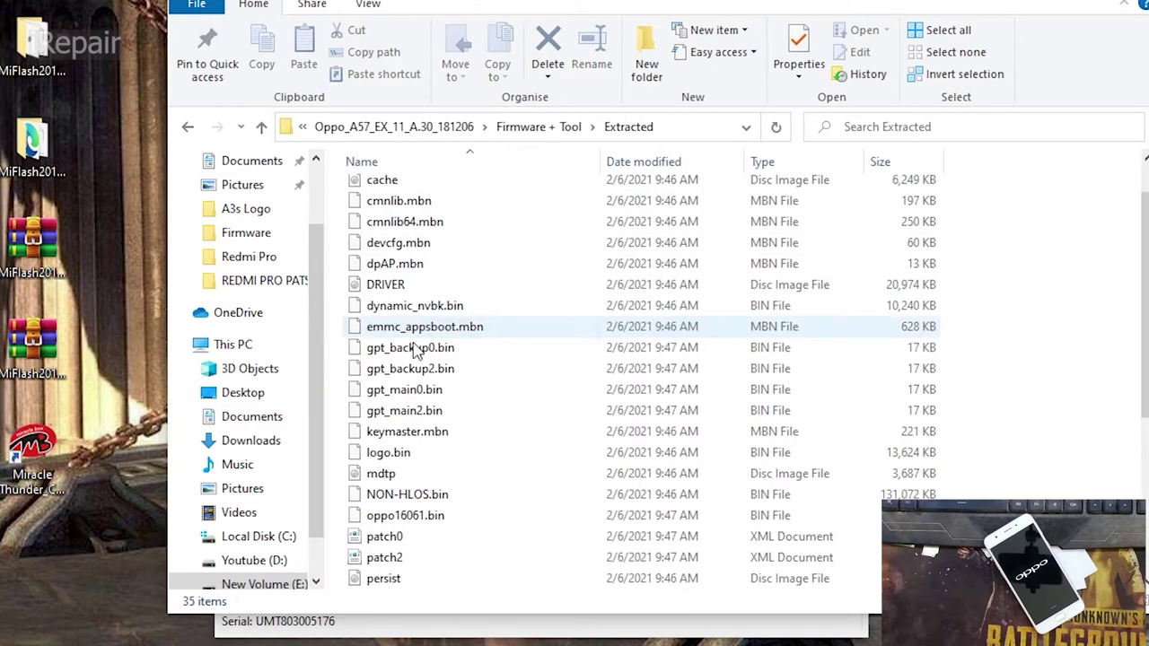
scroll(414, 372, "down", 2)
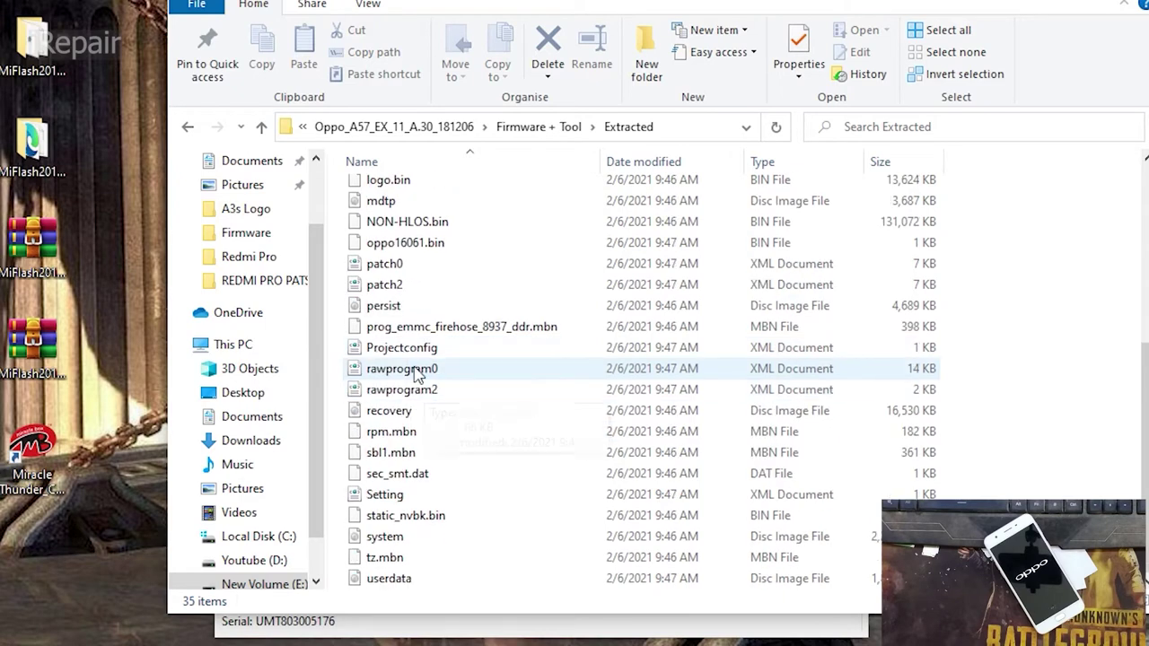
left_click(404, 369)
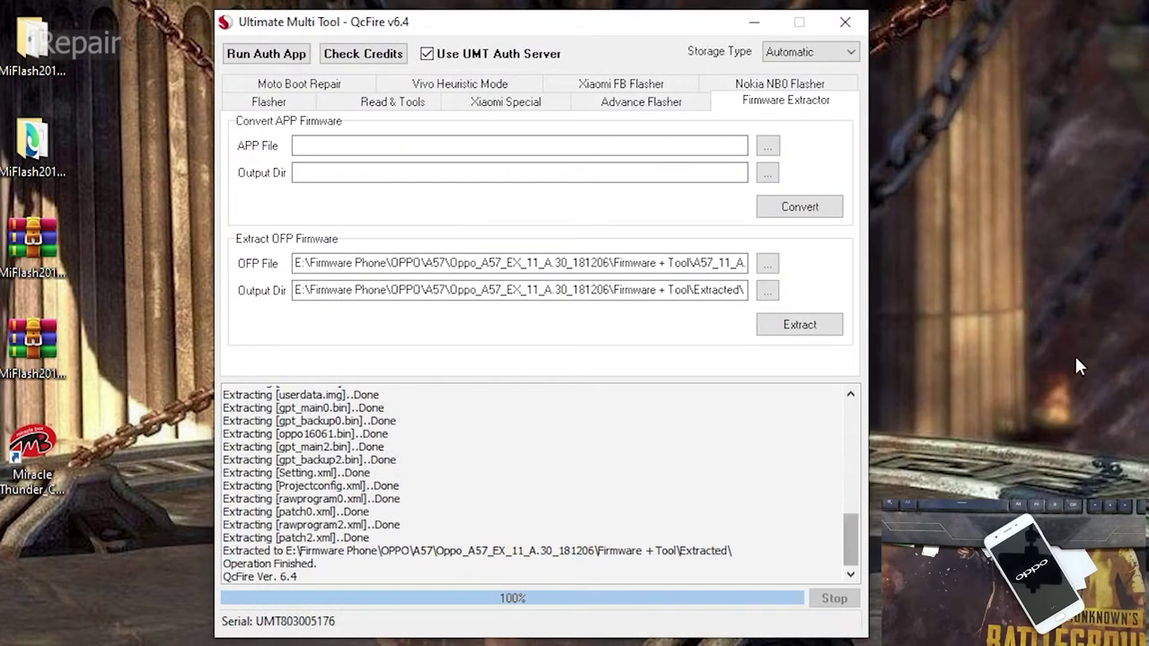
right_click(1066, 277)
left_click(1113, 336)
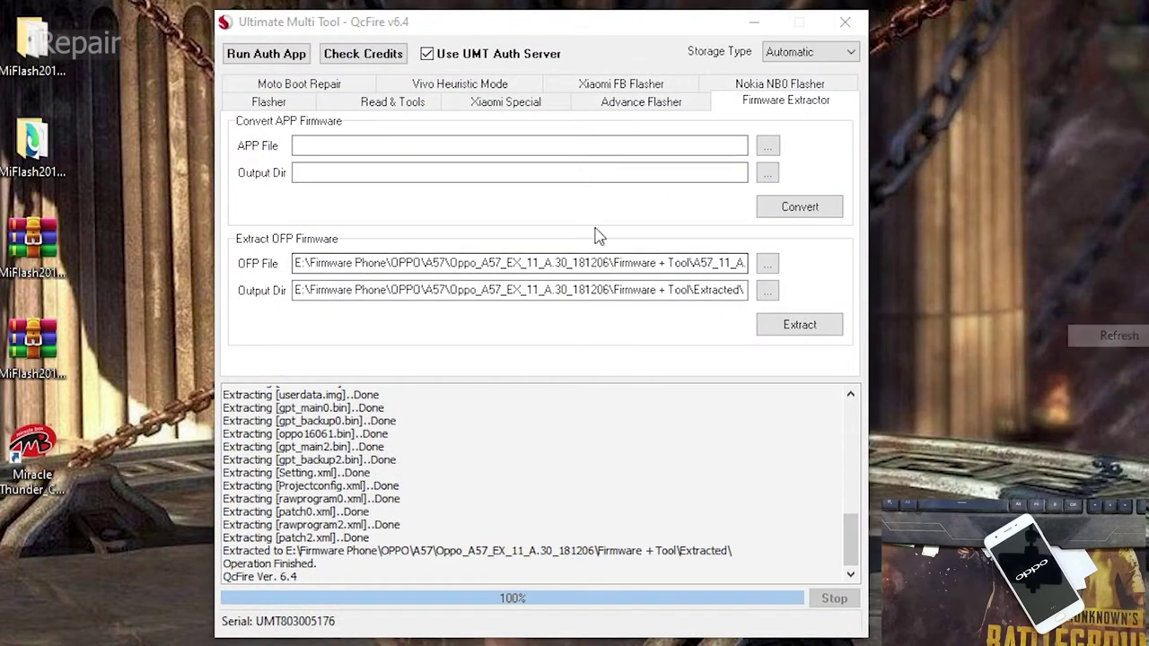
In the Flasher, enable Program and load rawprogram0 from the A57 firmware's Extracted folder.
left_click(270, 101)
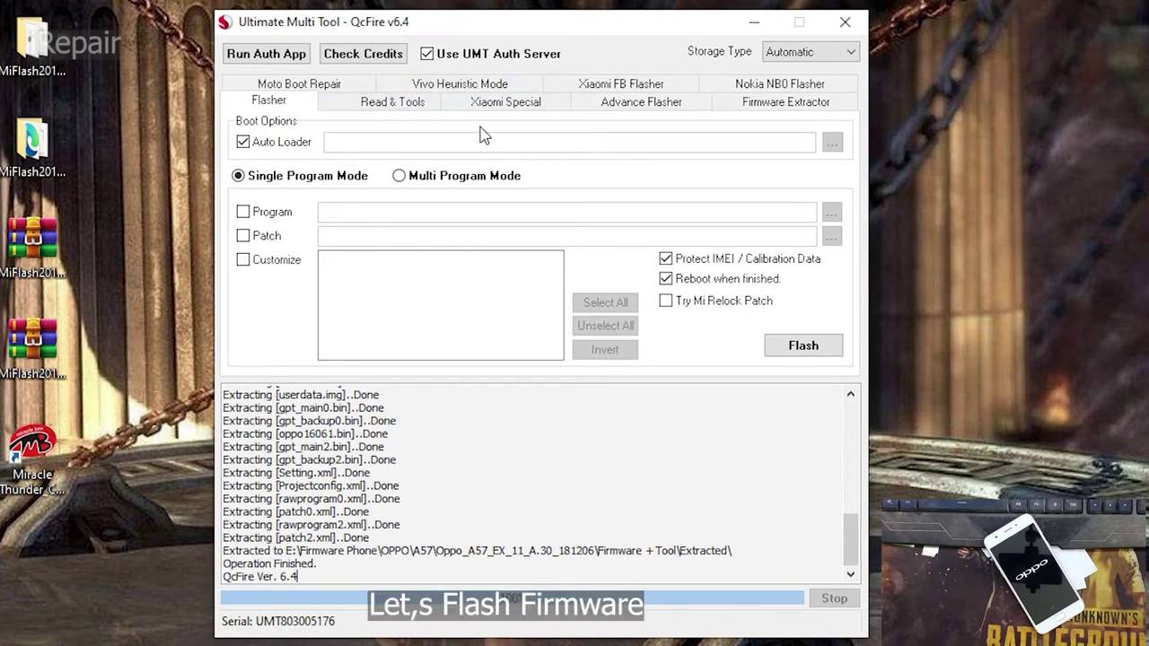
left_click(244, 213)
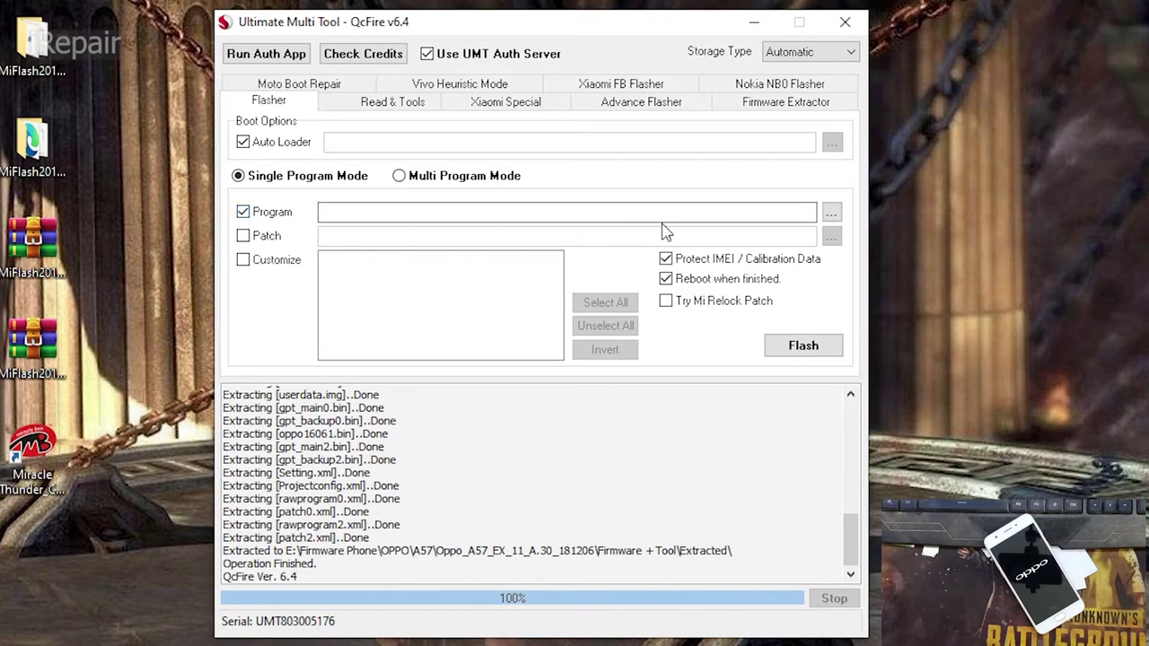
left_click(831, 212)
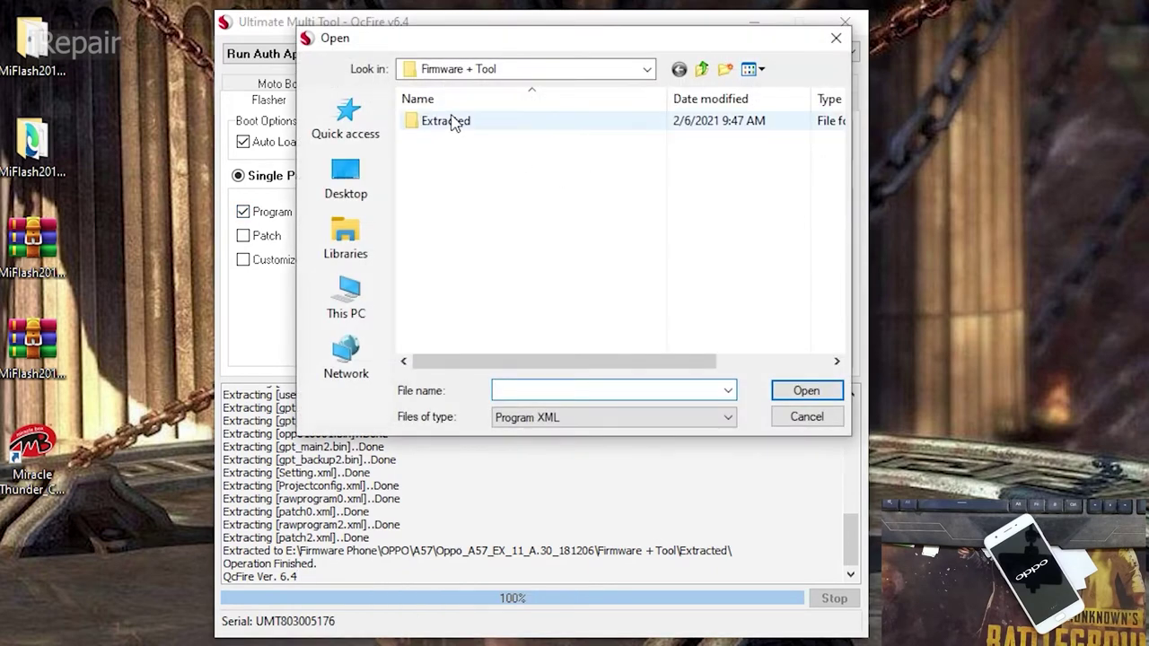
left_click(702, 71)
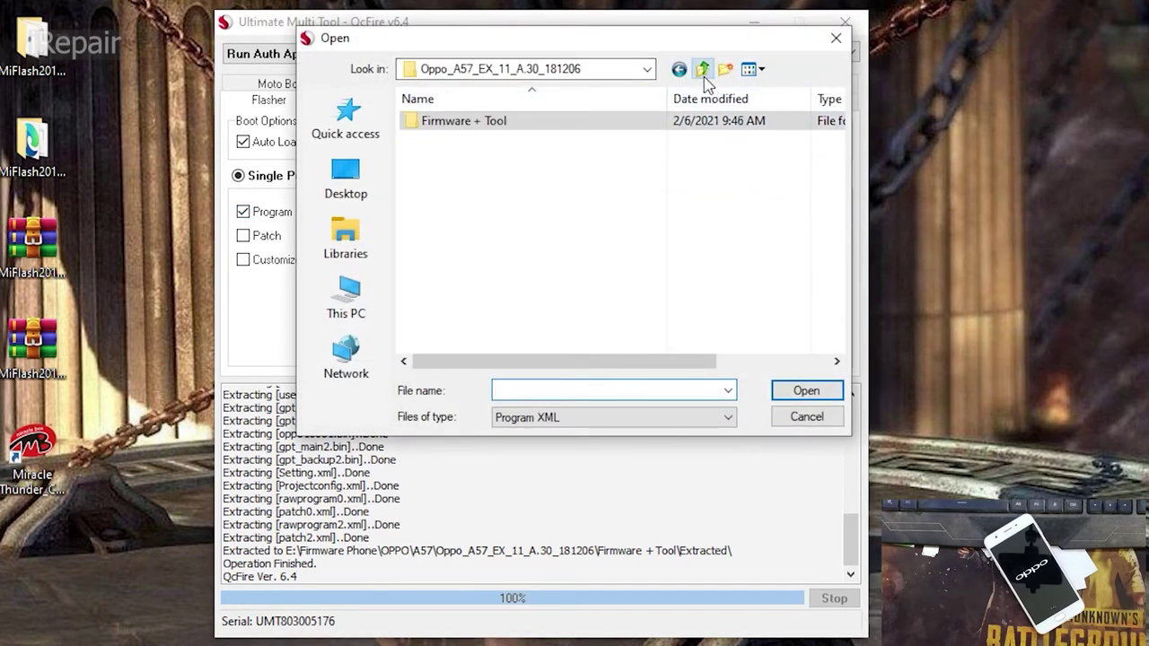
left_click(703, 71)
left_click(703, 70)
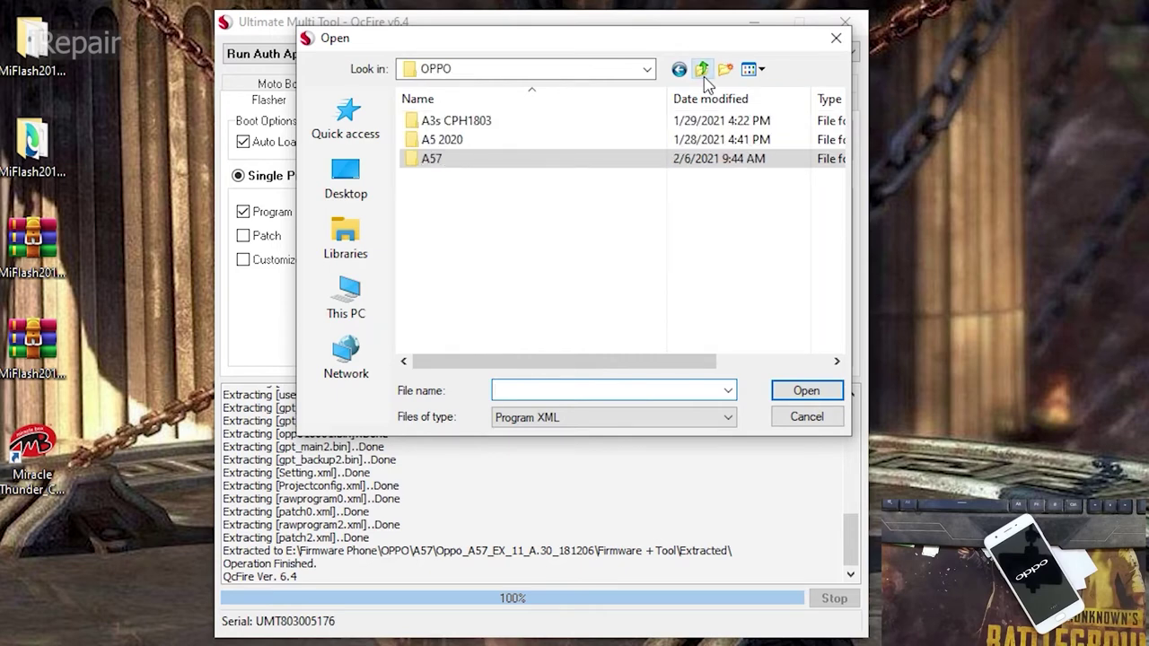
double_click(455, 164)
double_click(480, 123)
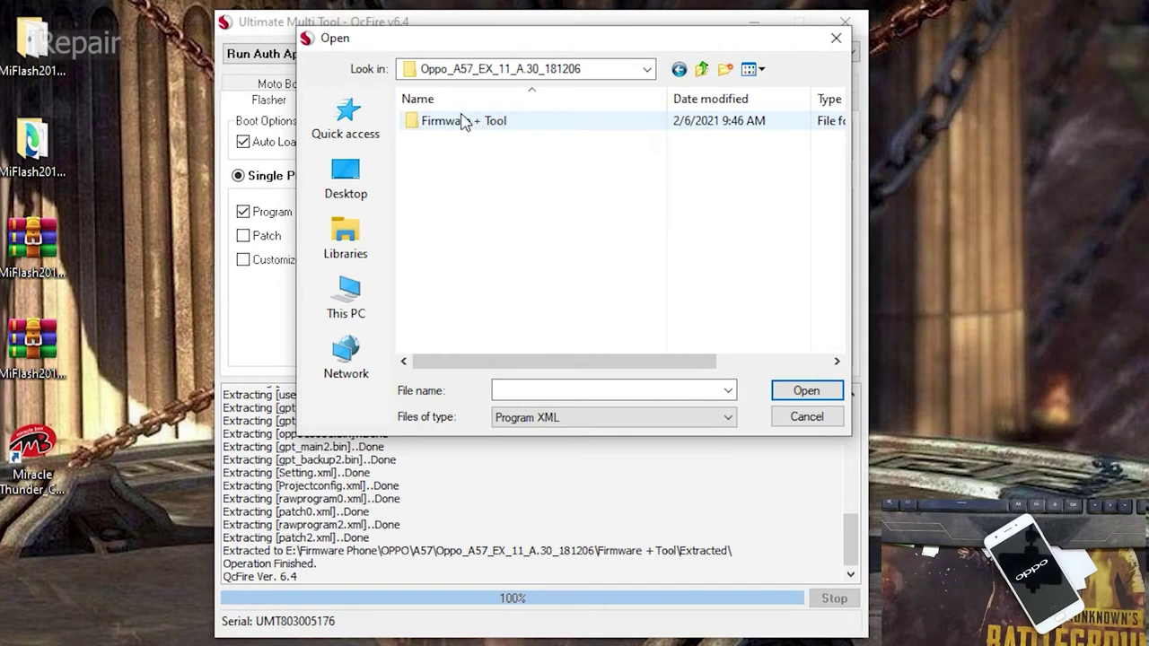
double_click(462, 123)
double_click(461, 123)
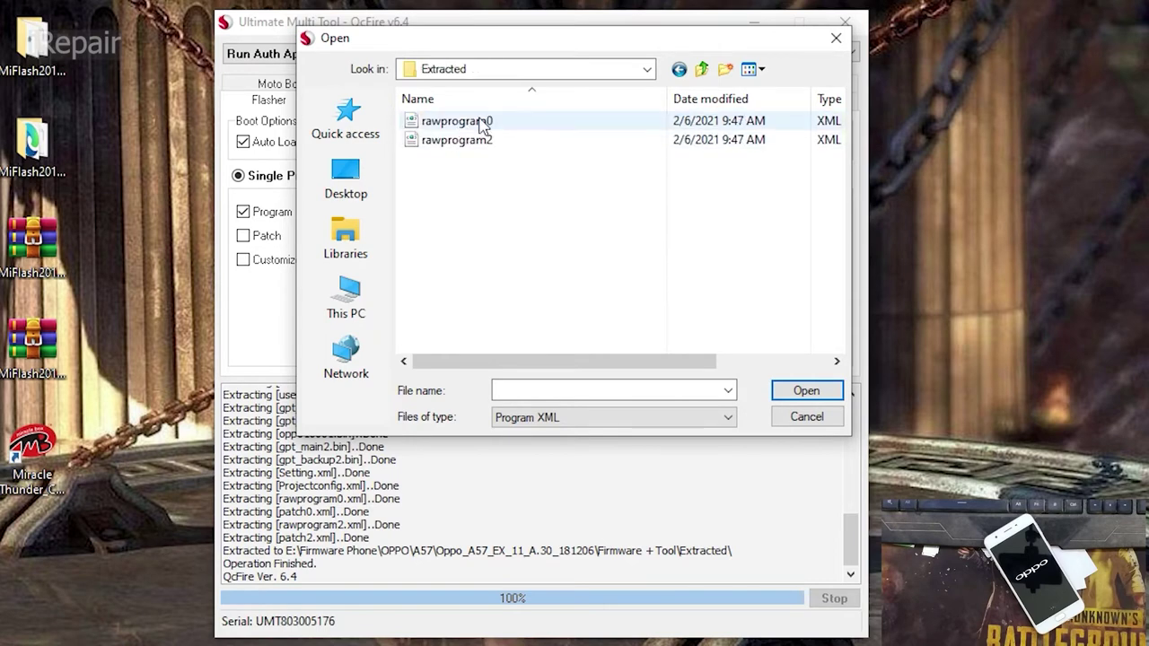
double_click(482, 123)
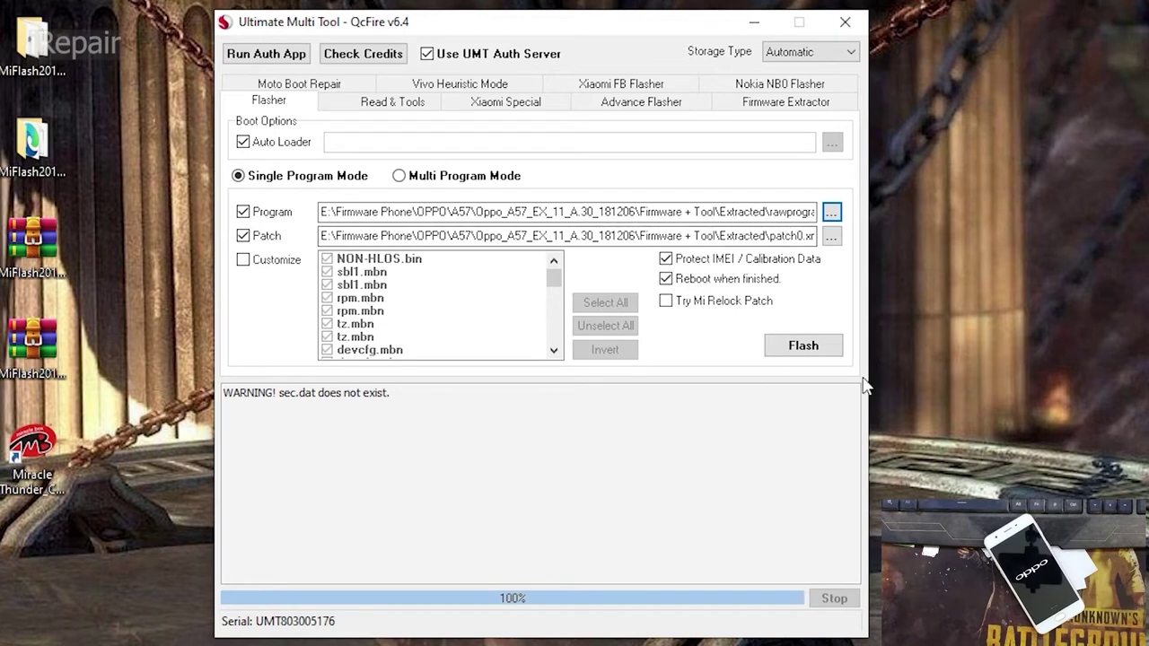
Start flashing the loaded A57 firmware and read the log's instruction for connecting the phone.
right_click(1023, 290)
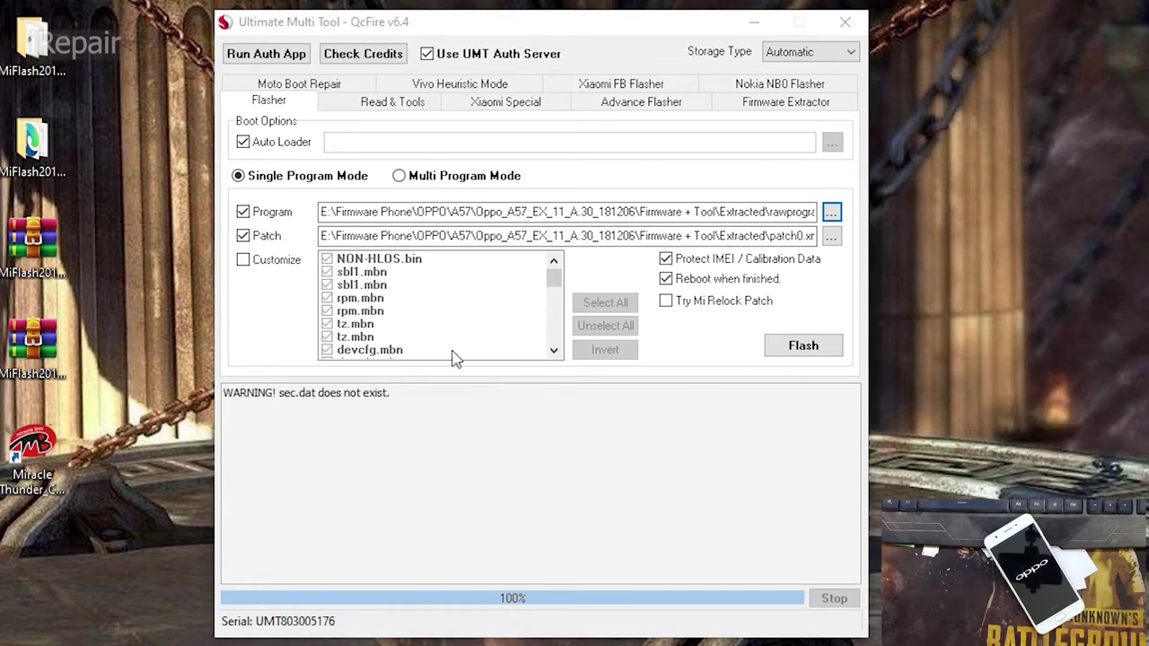
left_click(790, 351)
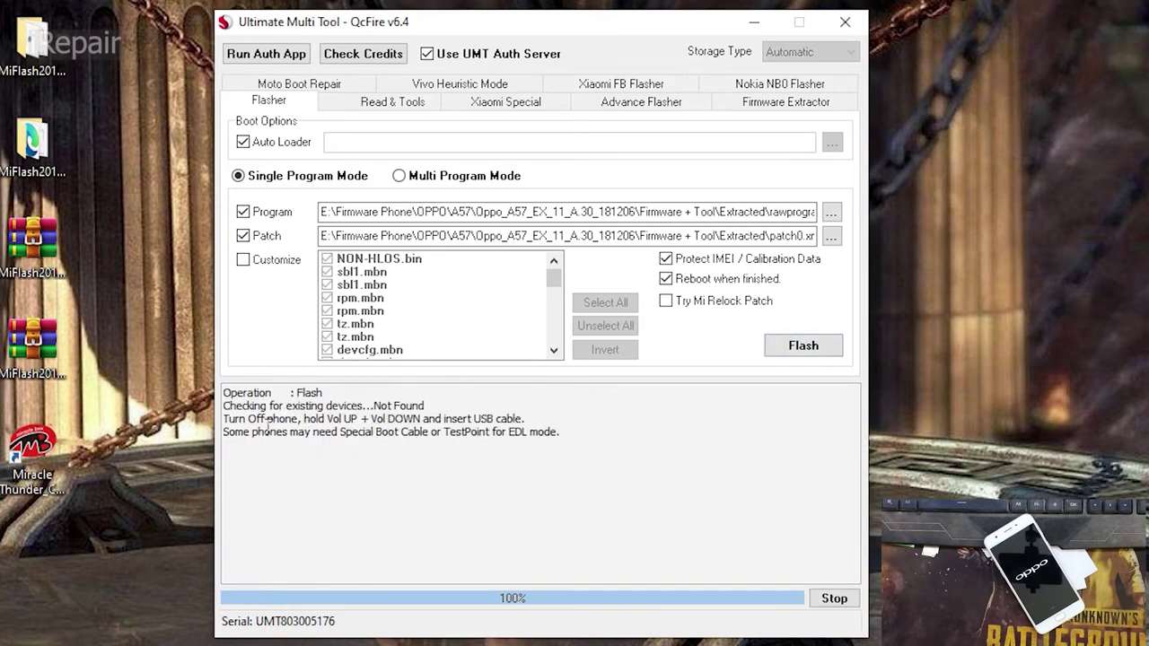
left_click_drag(226, 419, 539, 424)
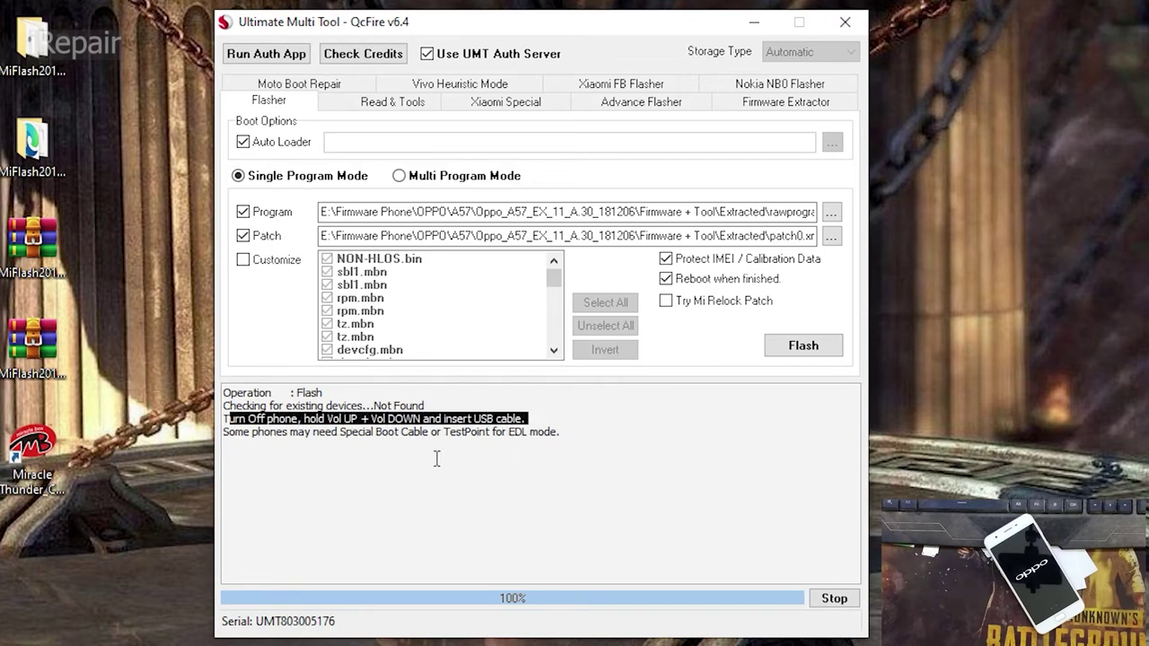
left_click(661, 451)
right_click(1077, 295)
left_click(1113, 351)
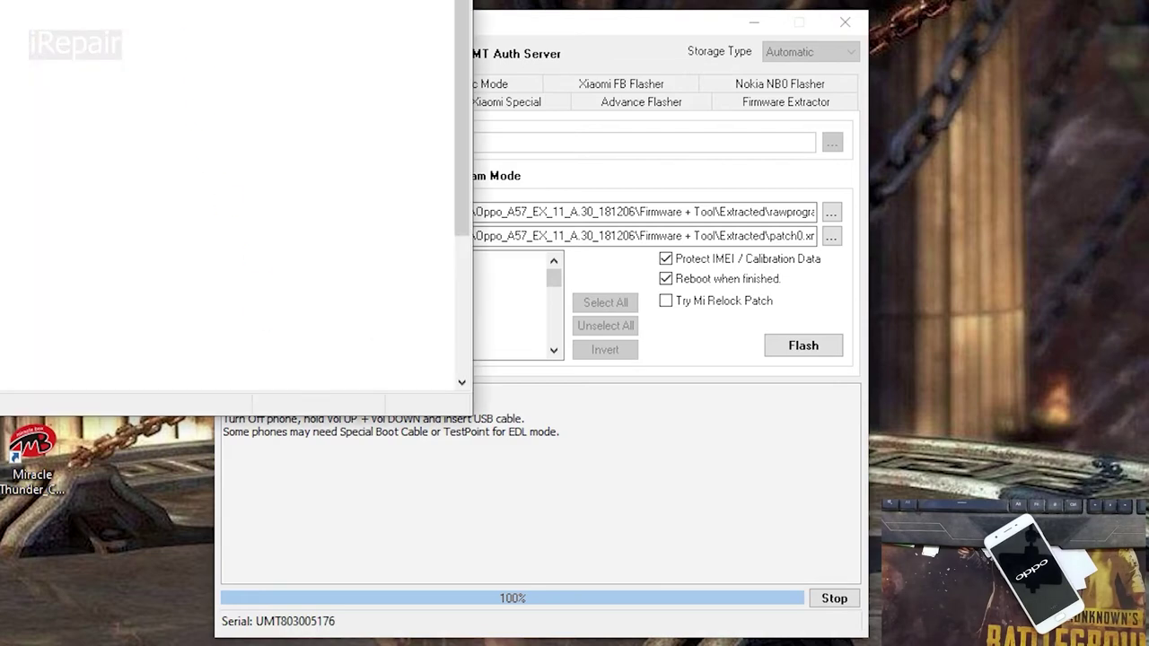
In Device Manager, expand Ports (COM & LPT) and check the Qualcomm HS-USB QDLoader 9008 port, then return to QcFire.
key("super+Right")
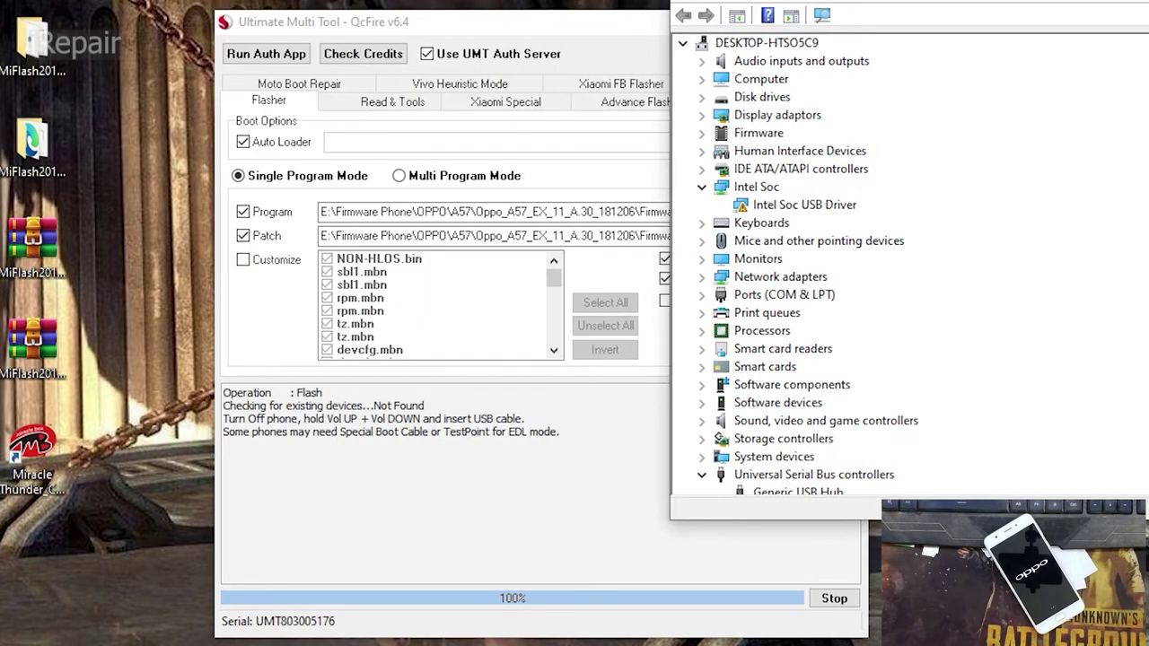
left_click(703, 297)
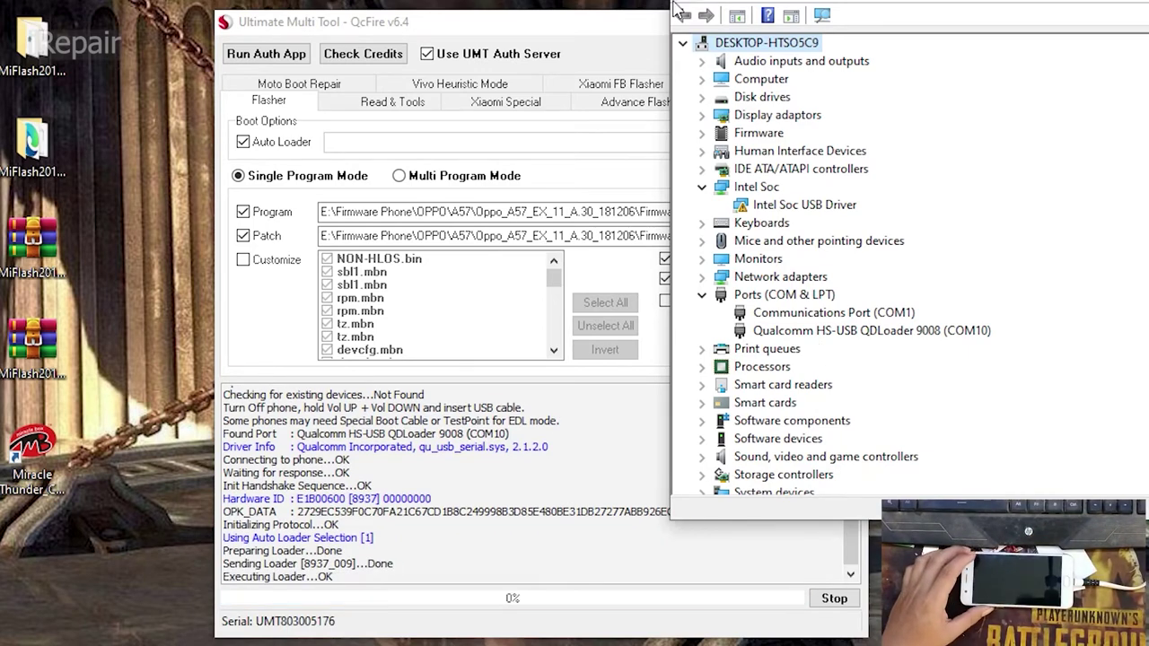
left_click_drag(691, 220, 788, 209)
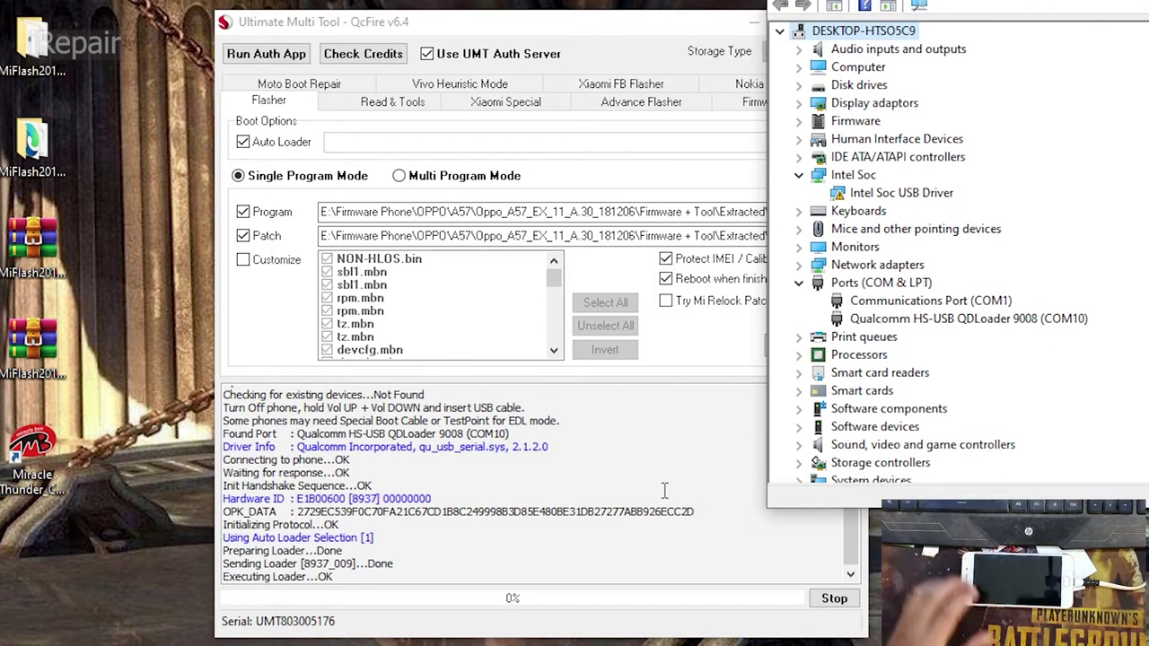
left_click(933, 321)
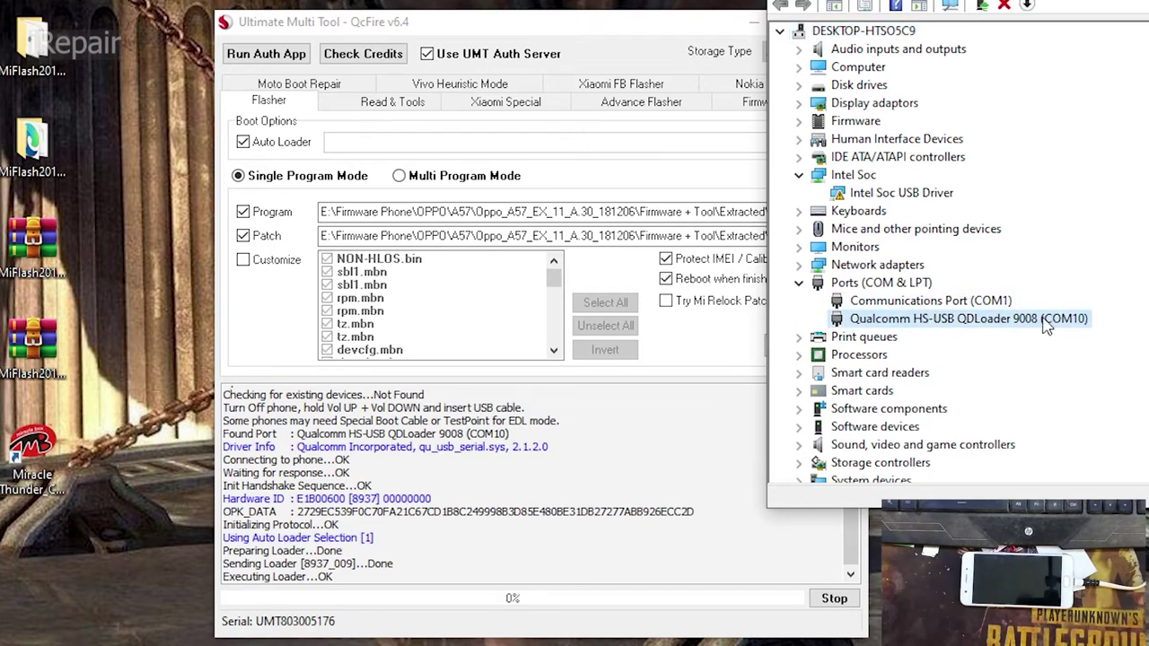
left_click(584, 40)
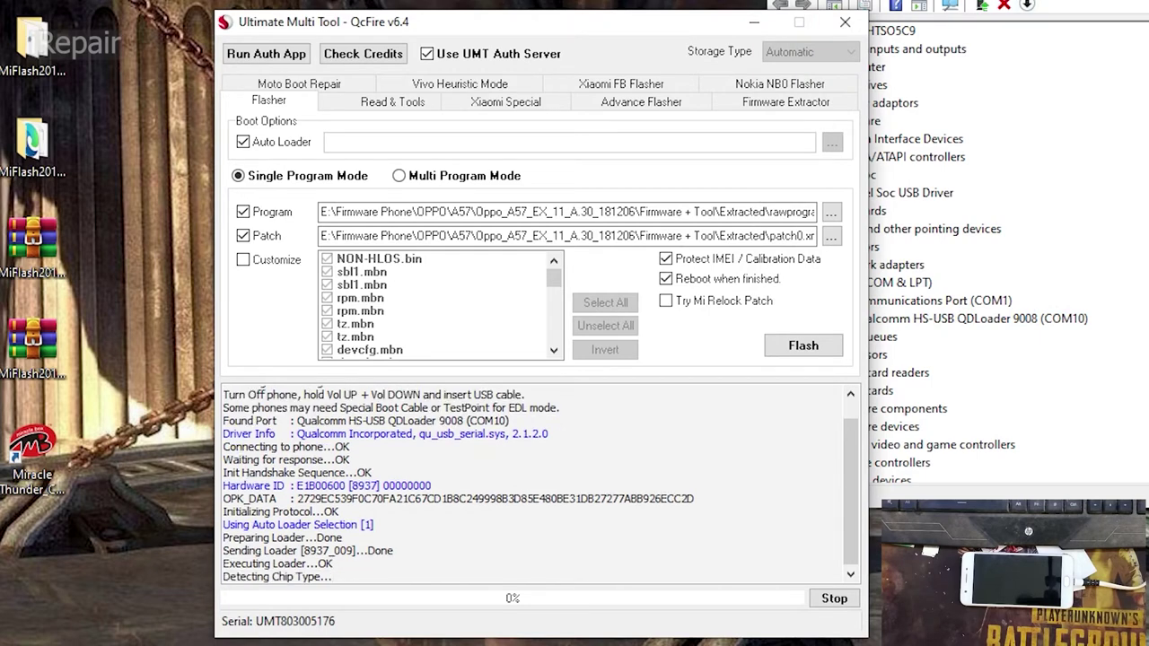
right_click(1023, 299)
left_click(1032, 325)
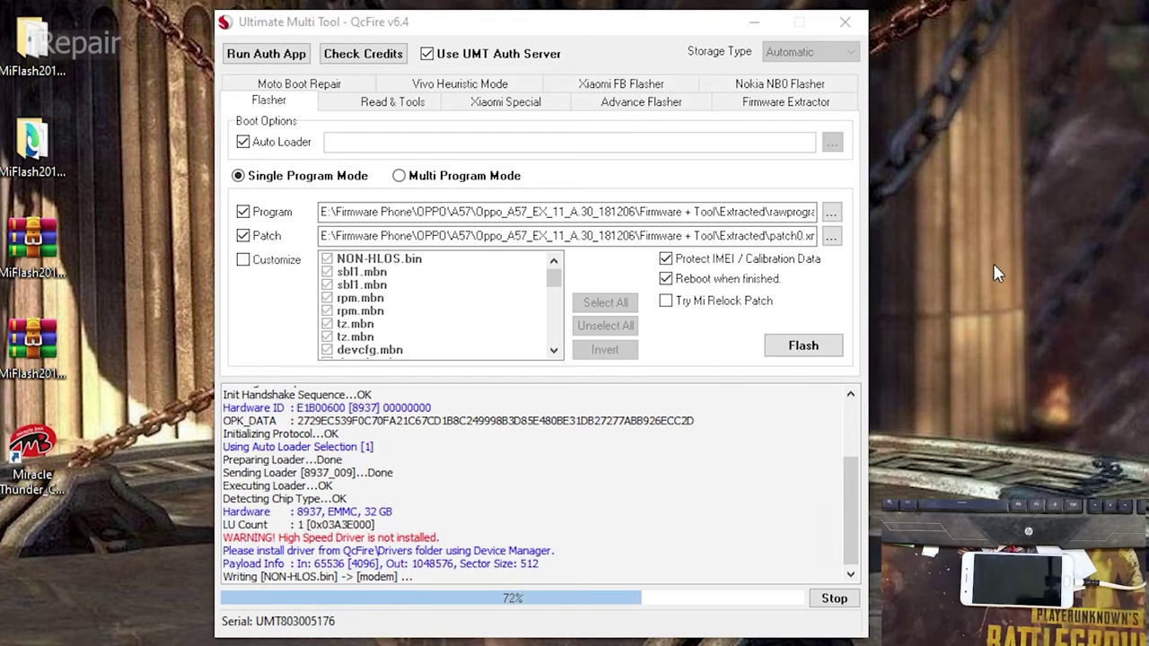
right_click(994, 257)
left_click(1046, 313)
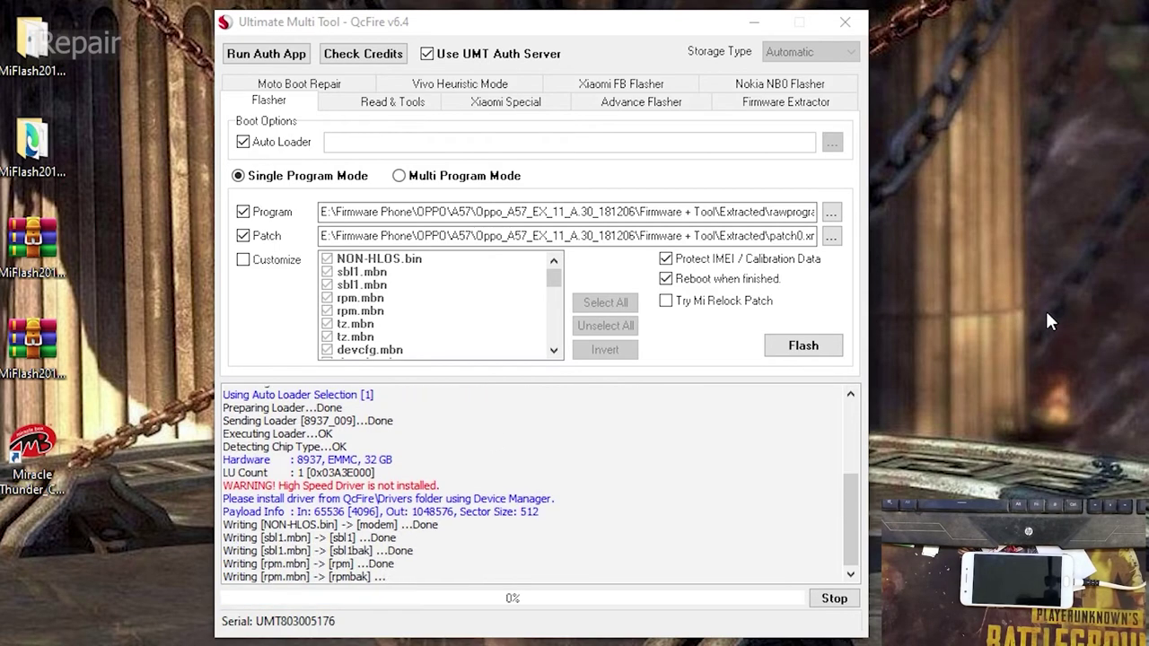